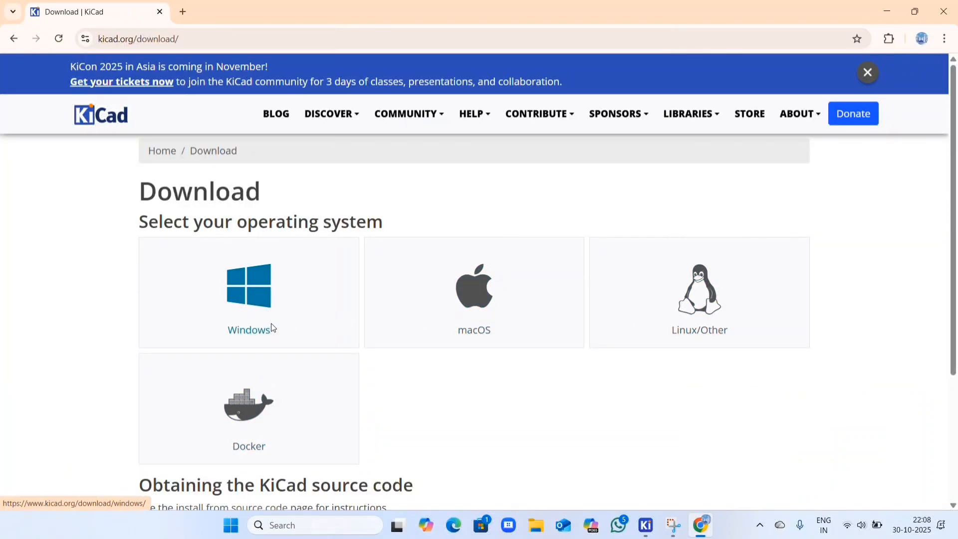
Download the stable 64-bit x64 Windows installer of KiCad 9.0.5 from the AlibabaCloud mirror and check the download's progress.
{"action": "left_click", "coordinate": [270, 324]}
{"action": "scroll", "coordinate": [245, 339], "scroll_direction": "down", "scroll_amount": 3}
{"action": "scroll", "coordinate": [256, 357], "scroll_direction": "down", "scroll_amount": 5}
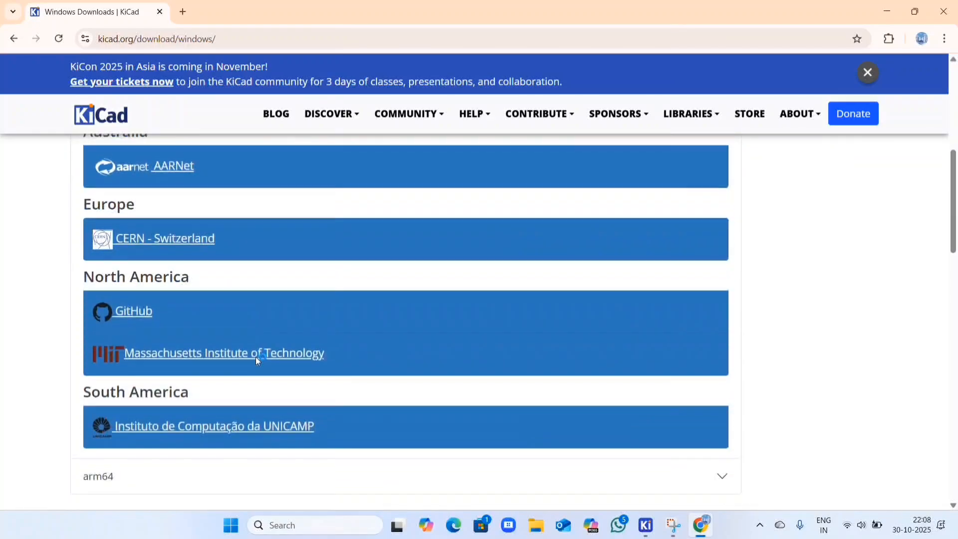
{"action": "scroll", "coordinate": [257, 358], "scroll_direction": "down", "scroll_amount": 5}
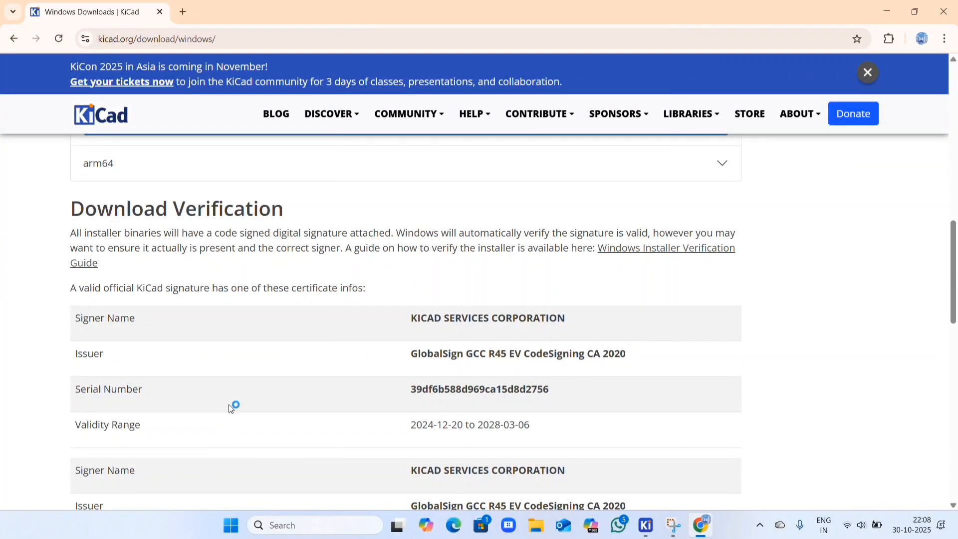
{"action": "scroll", "coordinate": [229, 404], "scroll_direction": "up", "scroll_amount": 12}
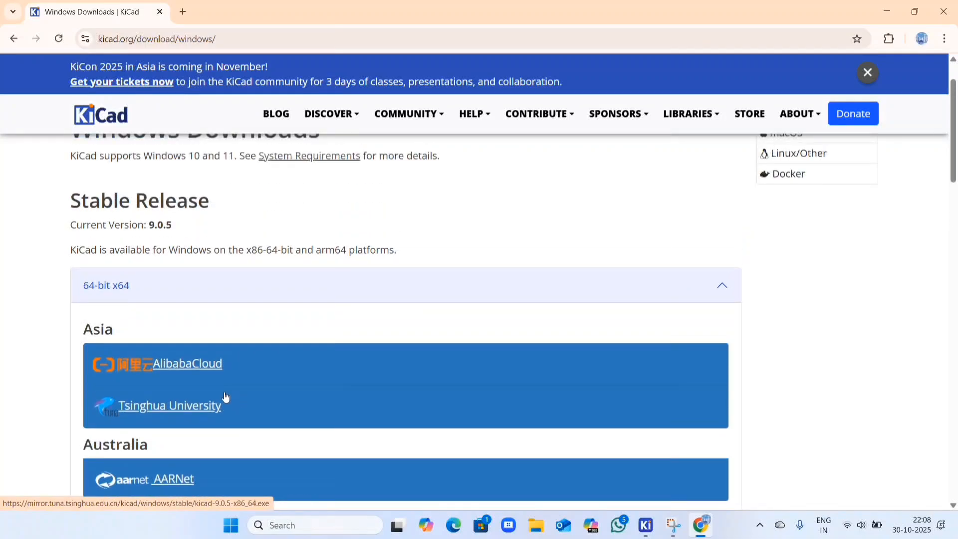
{"action": "left_click", "coordinate": [212, 367]}
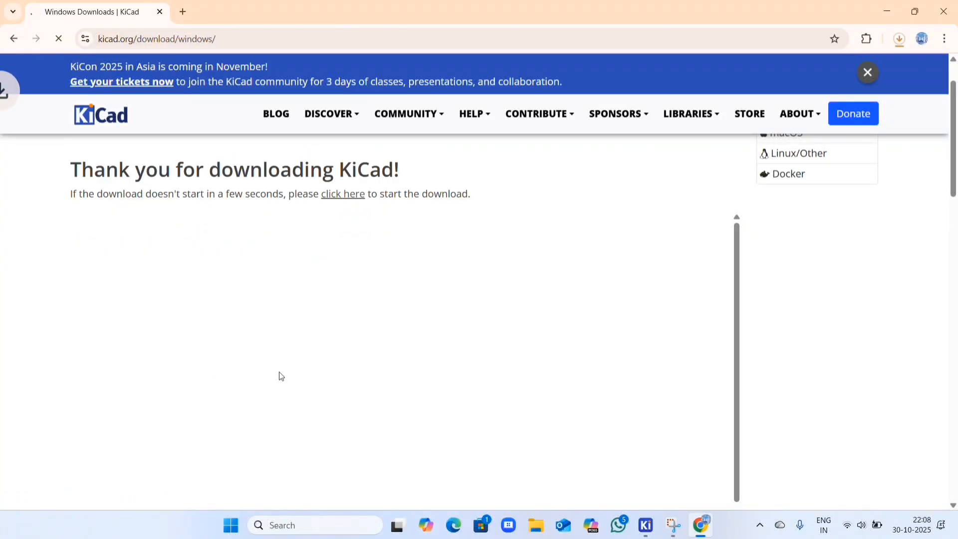
{"action": "left_click", "coordinate": [899, 37]}
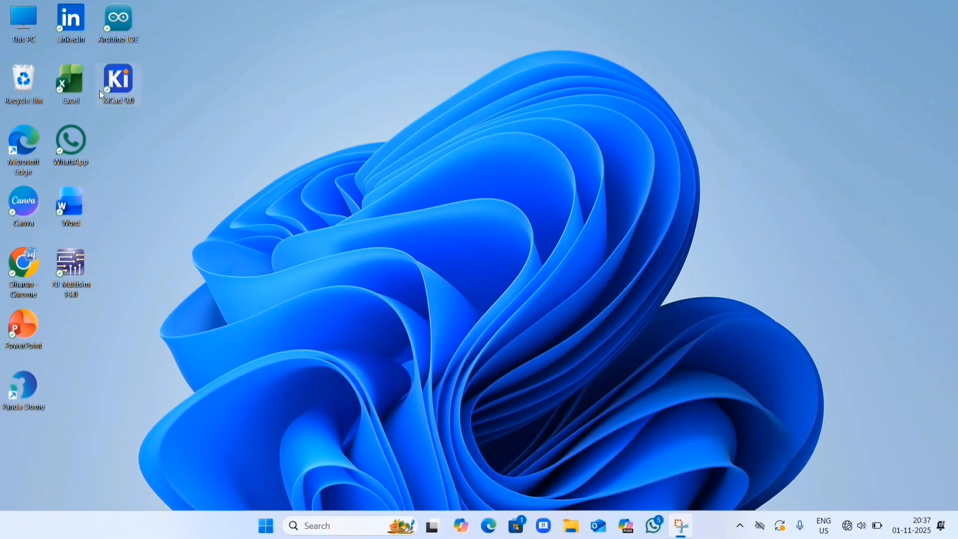
Launch KiCad 9.0 and create a new project named project2 in its own new folder.
{"action": "double_click", "coordinate": [112, 91]}
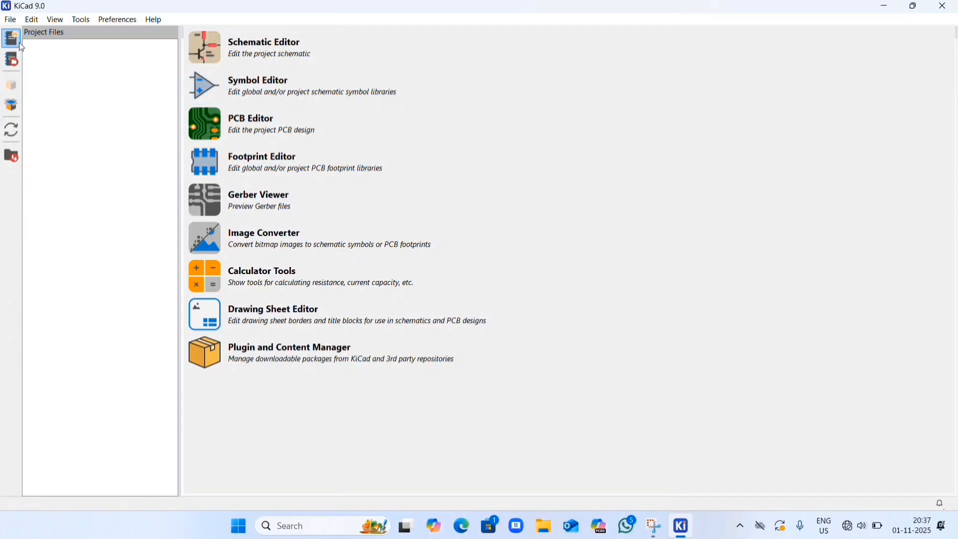
{"action": "left_click", "coordinate": [11, 20]}
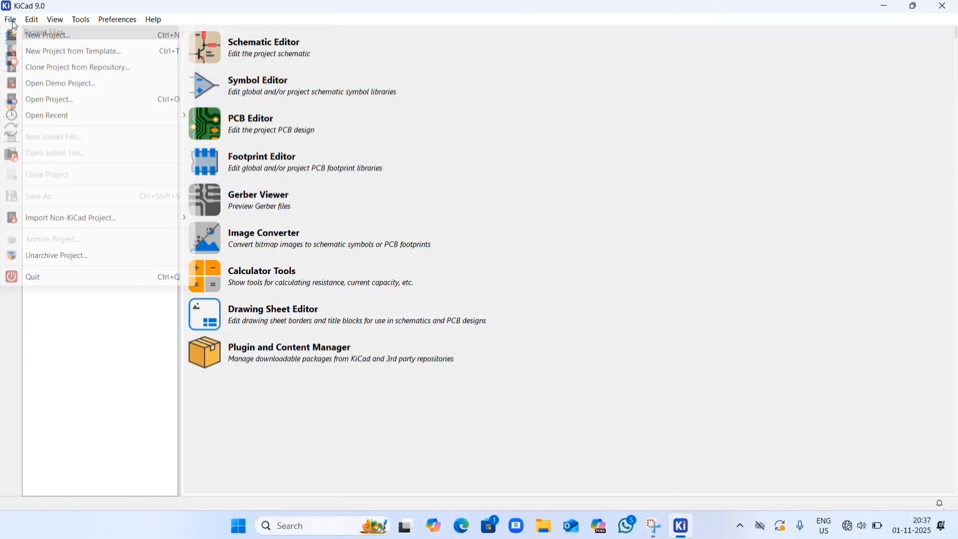
{"action": "left_click", "coordinate": [64, 39]}
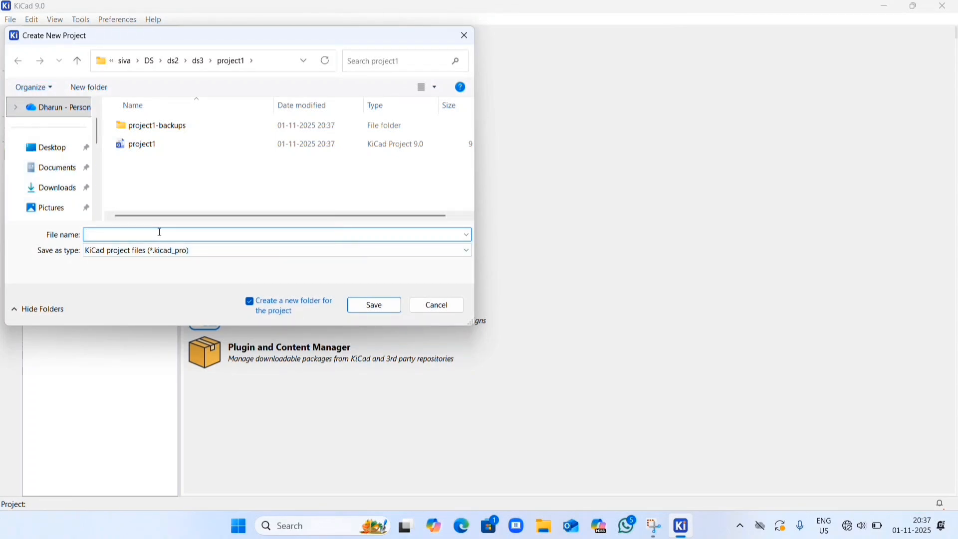
{"action": "type", "text": "pro"}
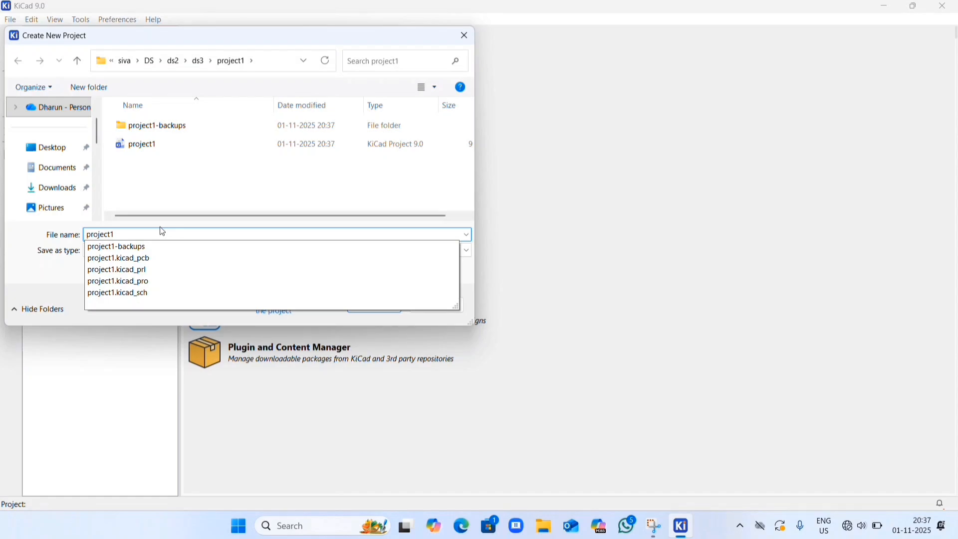
{"action": "type", "text": "ject2"}
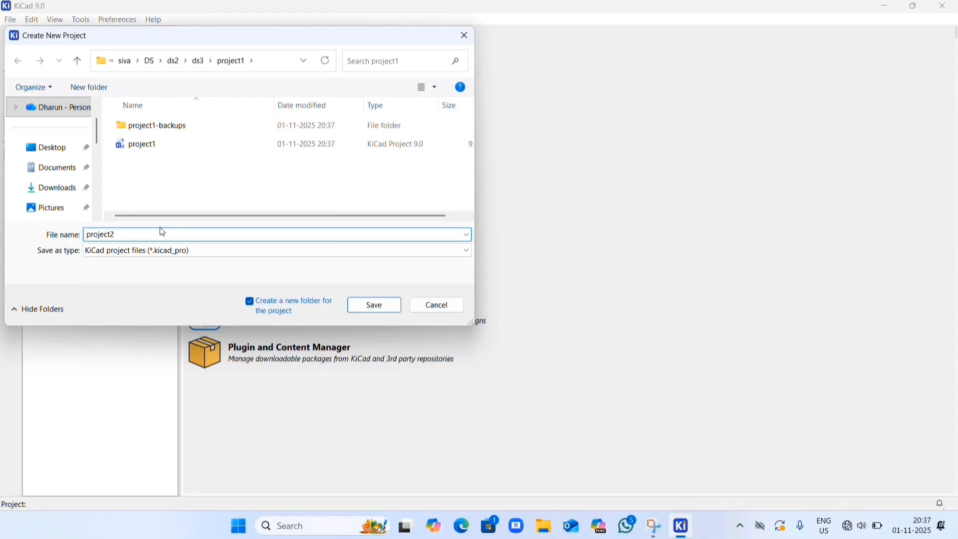
{"action": "key", "text": "Return"}
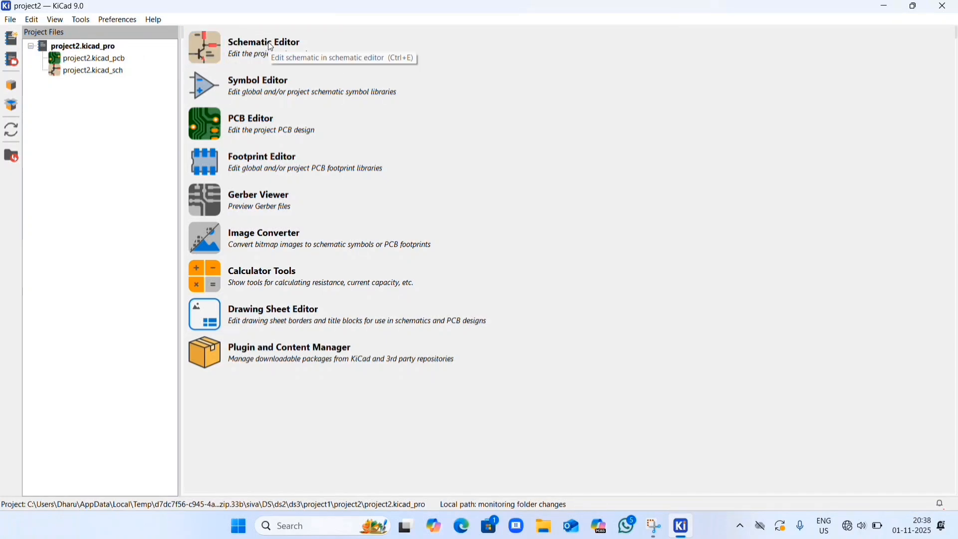
Open the project's schematic for editing and bring up the symbol chooser to browse the symbol libraries.
{"action": "left_click", "coordinate": [196, 41]}
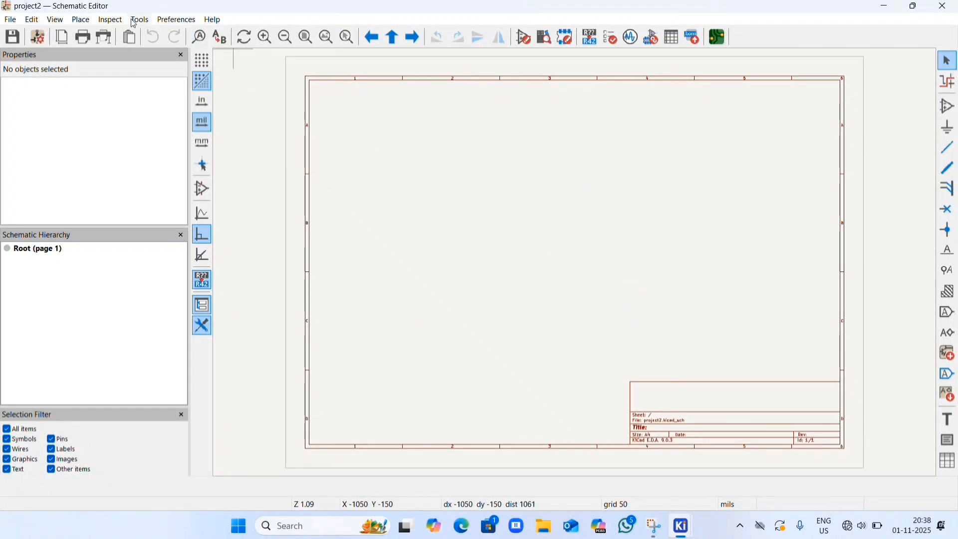
{"action": "left_click", "coordinate": [86, 23]}
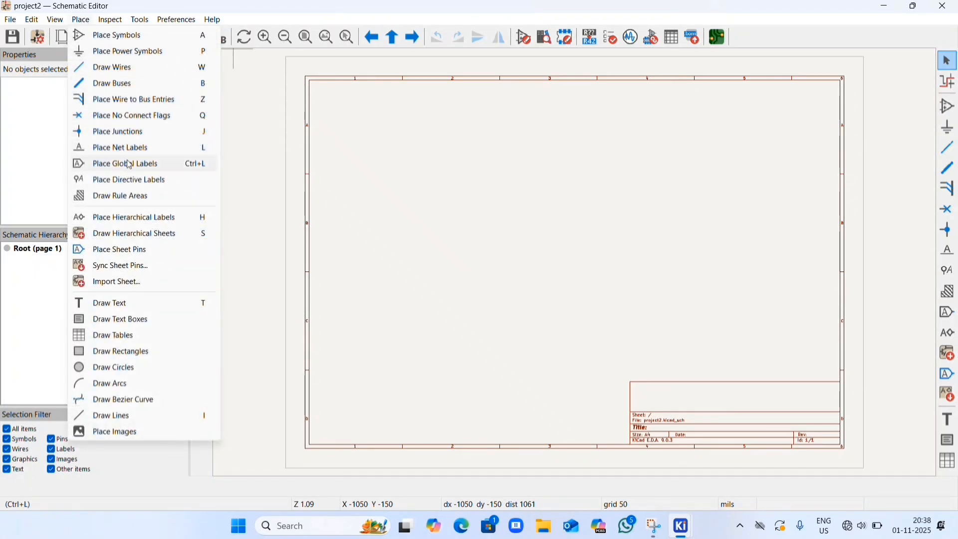
{"action": "left_click", "coordinate": [82, 20]}
{"action": "left_click", "coordinate": [81, 20]}
{"action": "left_click", "coordinate": [115, 33]}
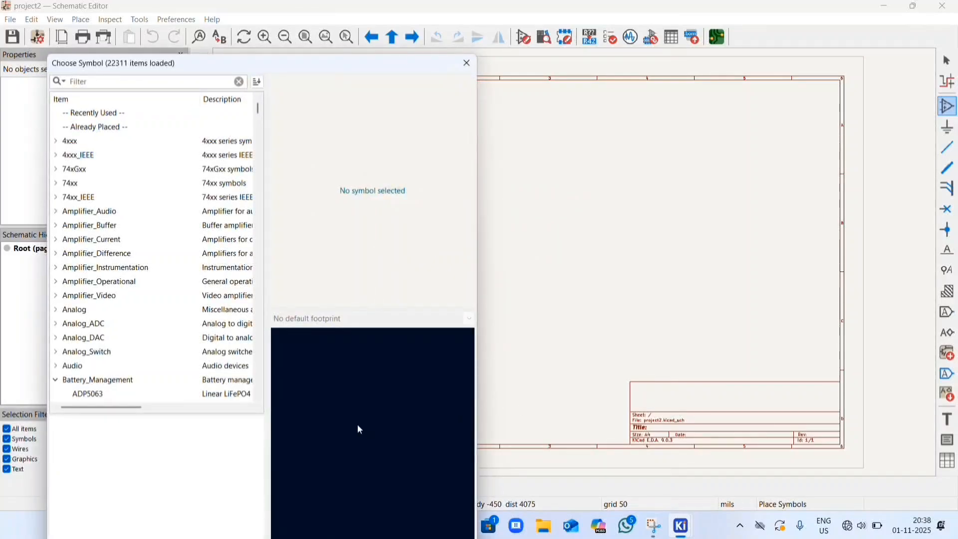
{"action": "left_click_drag", "start_coordinate": [337, 65], "coordinate": [489, 24]}
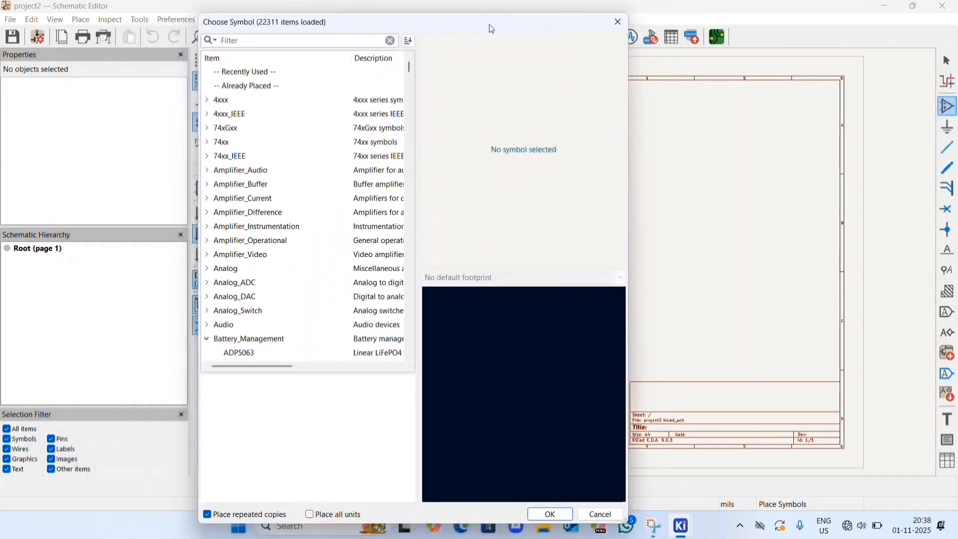
{"action": "scroll", "coordinate": [300, 194], "scroll_direction": "down", "scroll_amount": 15}
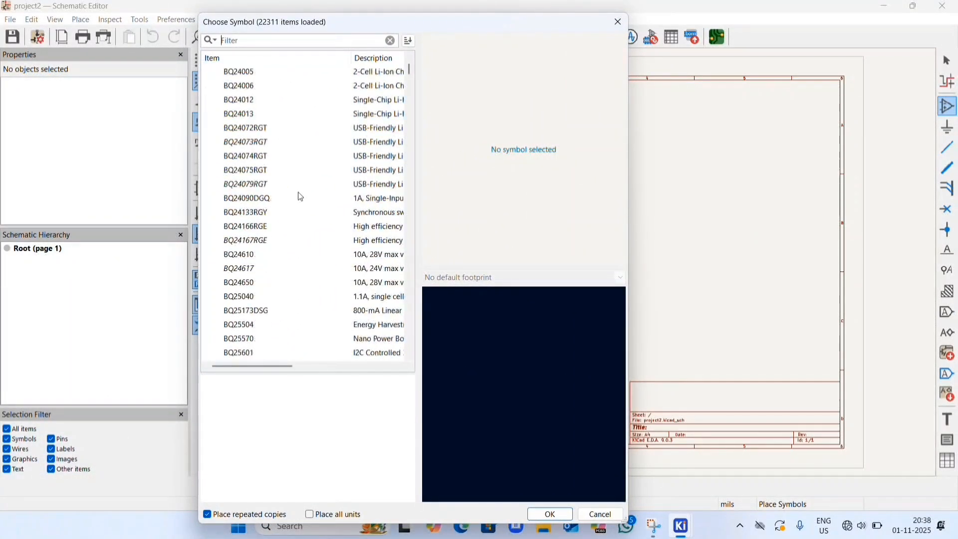
{"action": "scroll", "coordinate": [300, 194], "scroll_direction": "up", "scroll_amount": 12}
{"action": "scroll", "coordinate": [299, 192], "scroll_direction": "up", "scroll_amount": 5}
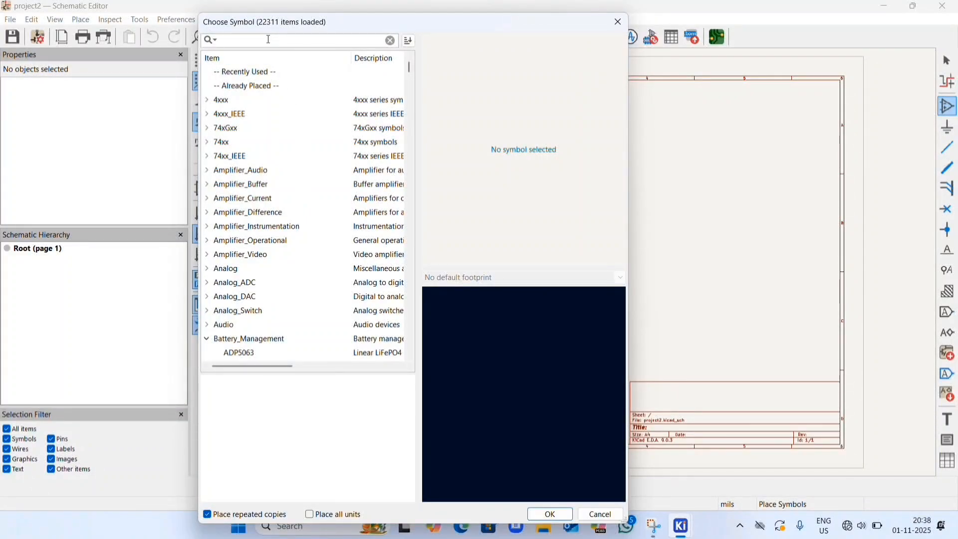
Place one unpolarized capacitor, symbol C from the Device library, near the sheet's centre at about X 5950, Y 3550 mils.
{"action": "type", "text": "capa"}
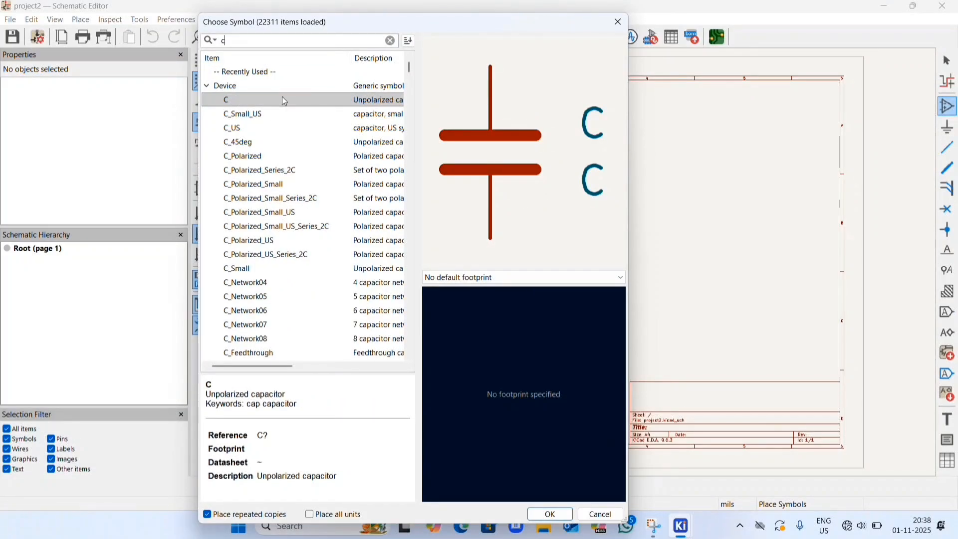
{"action": "left_click", "coordinate": [347, 100]}
{"action": "left_click", "coordinate": [347, 114]}
{"action": "left_click", "coordinate": [350, 102]}
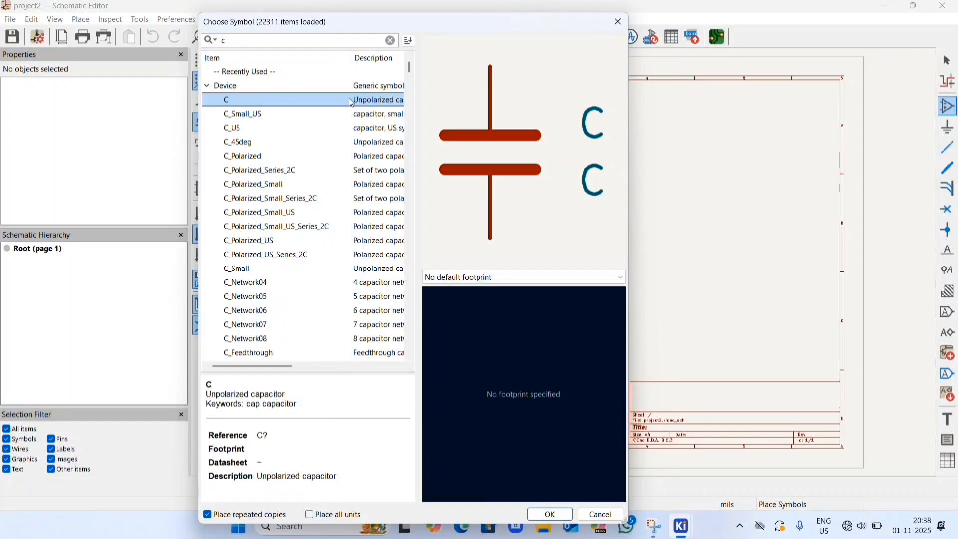
{"action": "double_click", "coordinate": [356, 102]}
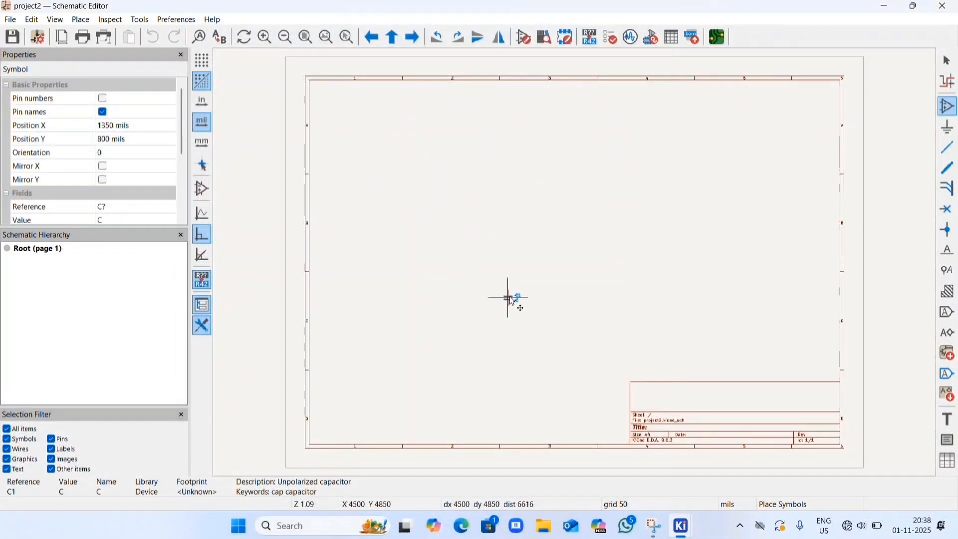
{"action": "left_click", "coordinate": [582, 238]}
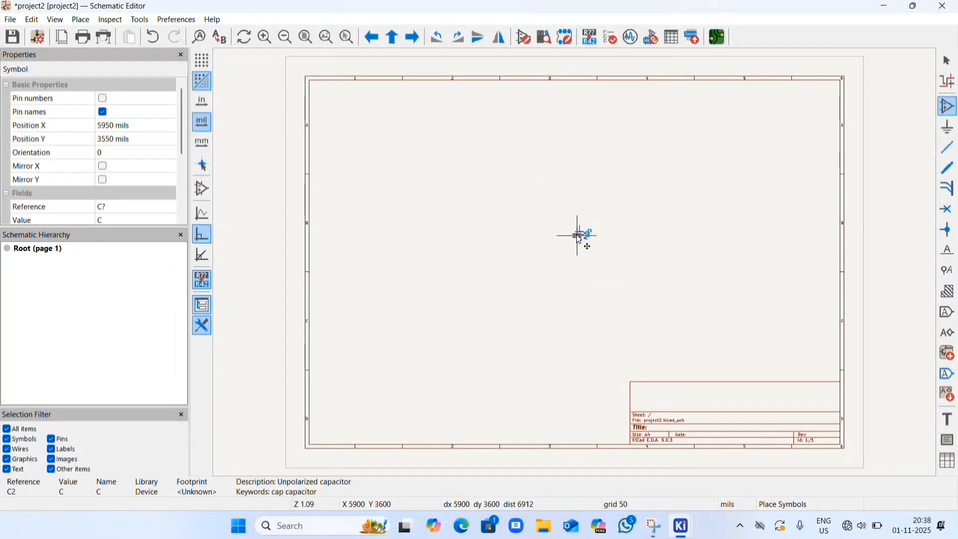
{"action": "right_click", "coordinate": [578, 242]}
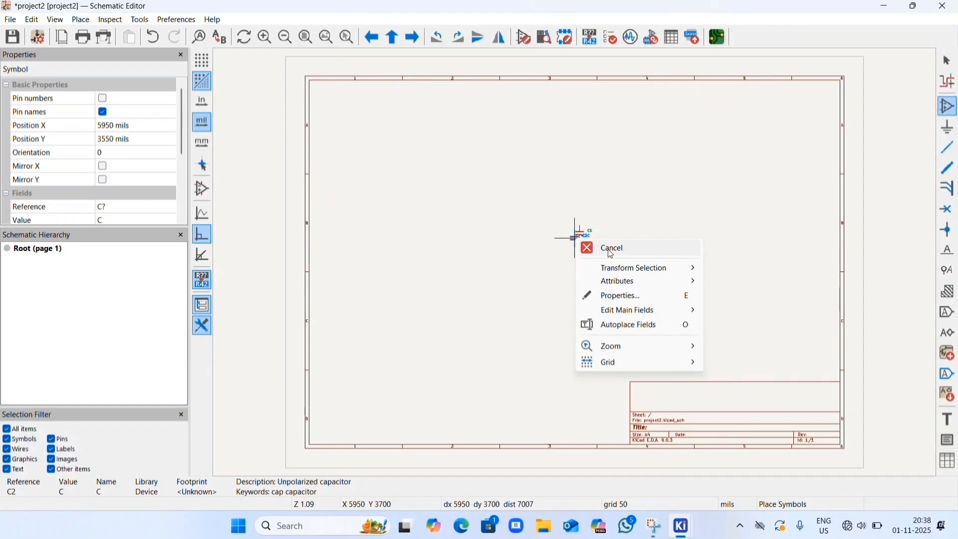
{"action": "left_click", "coordinate": [580, 245]}
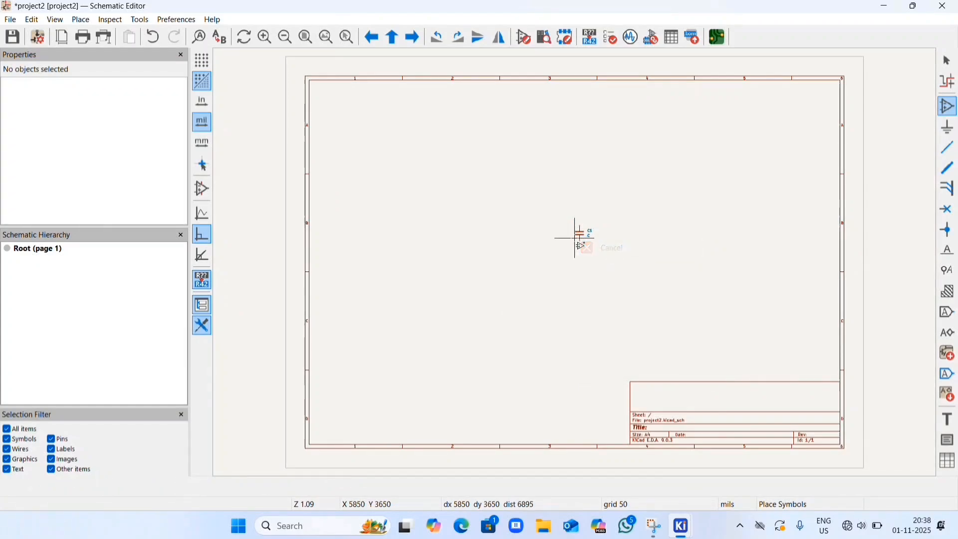
Find the Screw_Terminal_01x02 connector with the filter "ter" and place it right of the capacitor at about X 7150, Y 3550 mils.
{"action": "left_click", "coordinate": [86, 20]}
{"action": "left_click", "coordinate": [151, 38]}
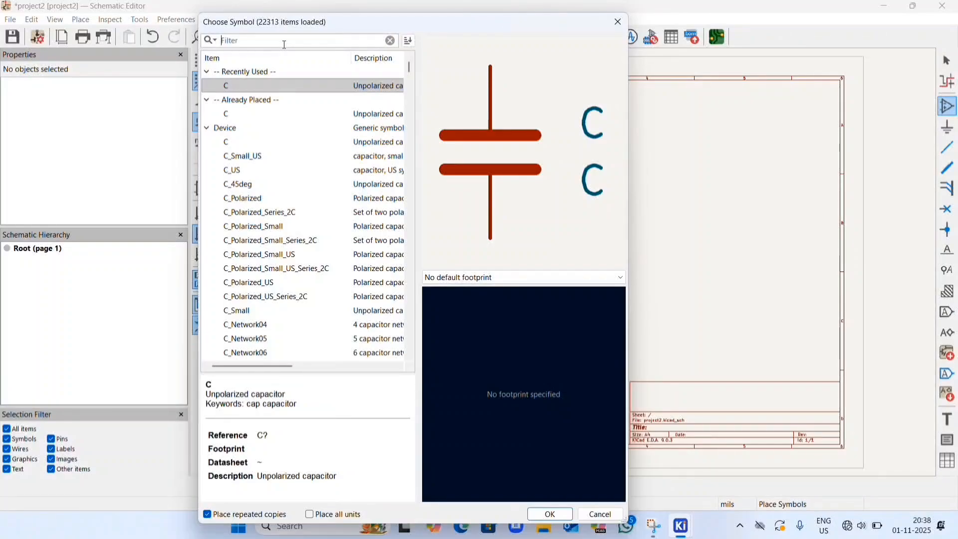
{"action": "type", "text": "ter"}
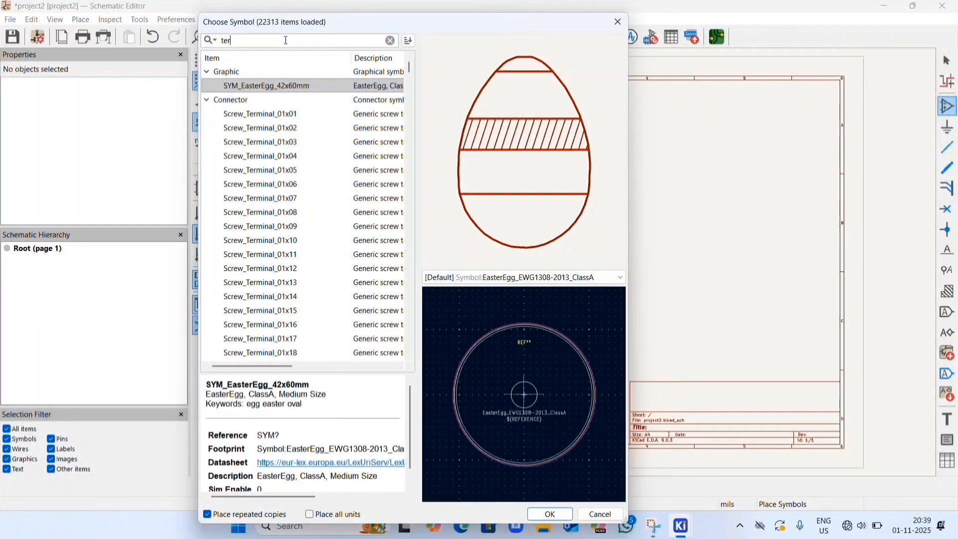
{"action": "left_click", "coordinate": [308, 124]}
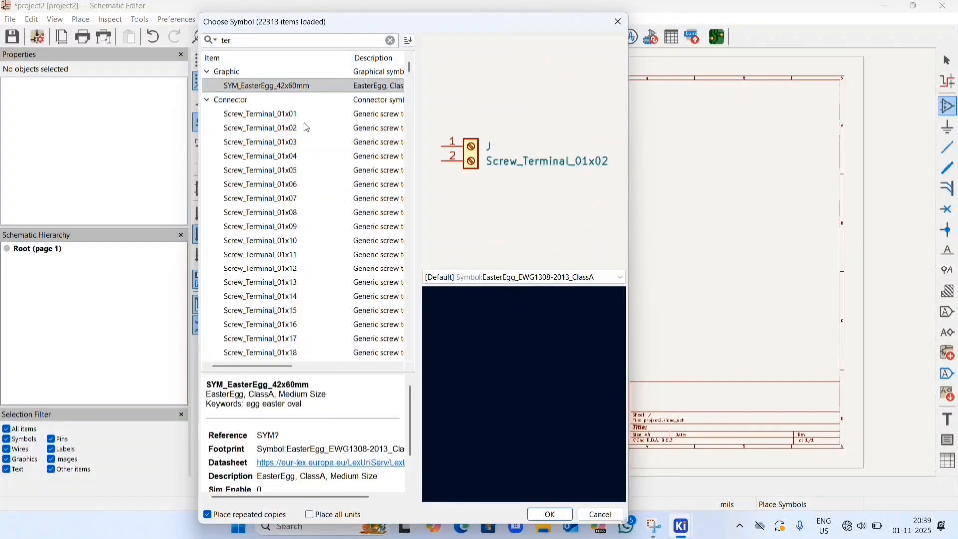
{"action": "left_click", "coordinate": [307, 141]}
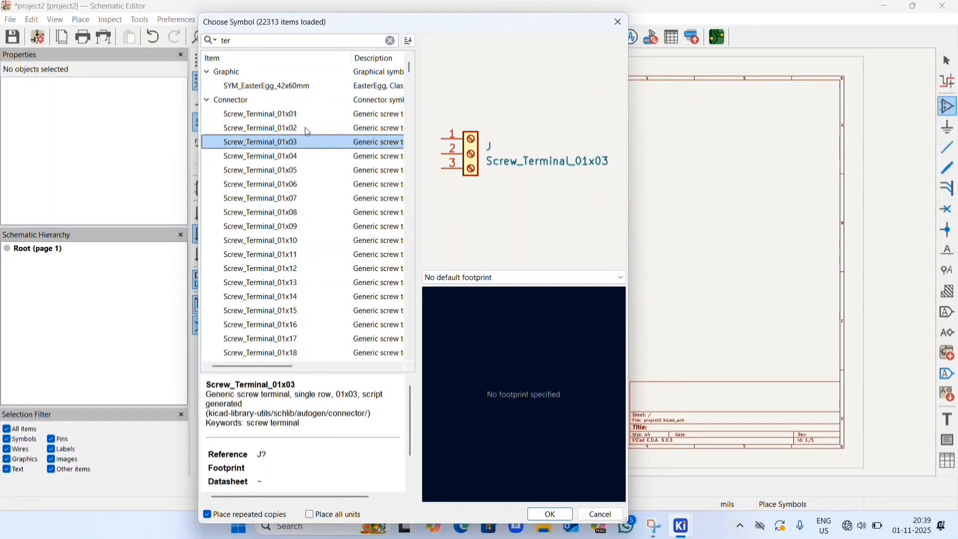
{"action": "double_click", "coordinate": [306, 127]}
{"action": "left_click", "coordinate": [306, 129]}
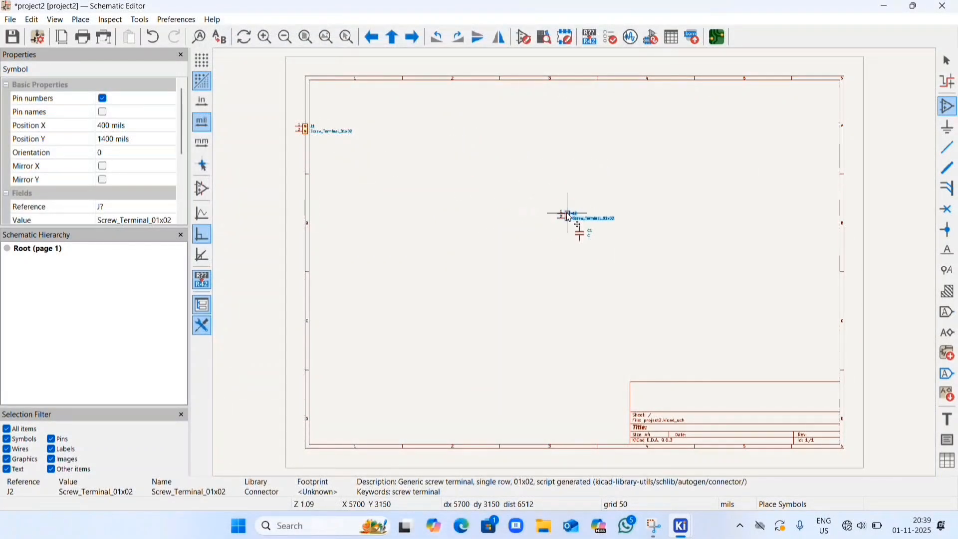
{"action": "left_click", "coordinate": [641, 239]}
{"action": "right_click", "coordinate": [639, 237]}
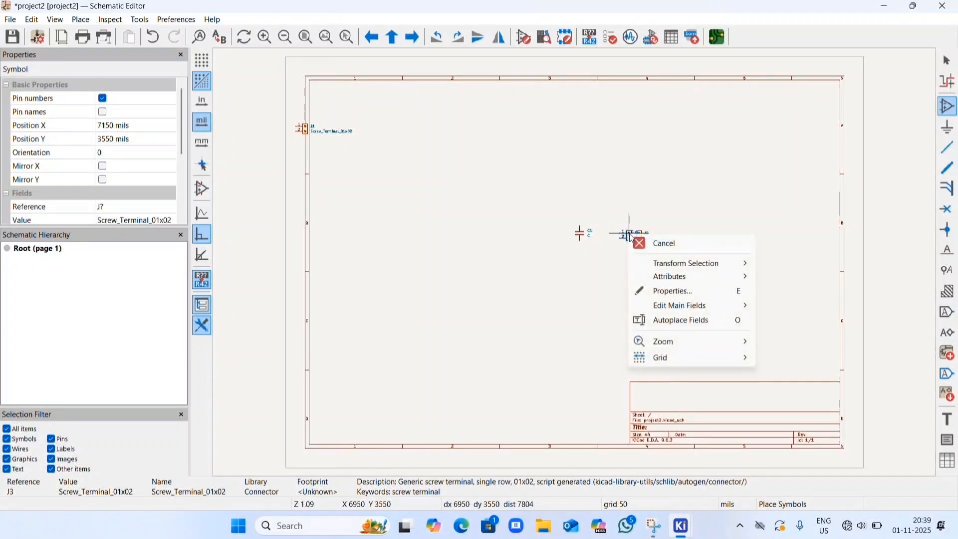
{"action": "left_click", "coordinate": [658, 241]}
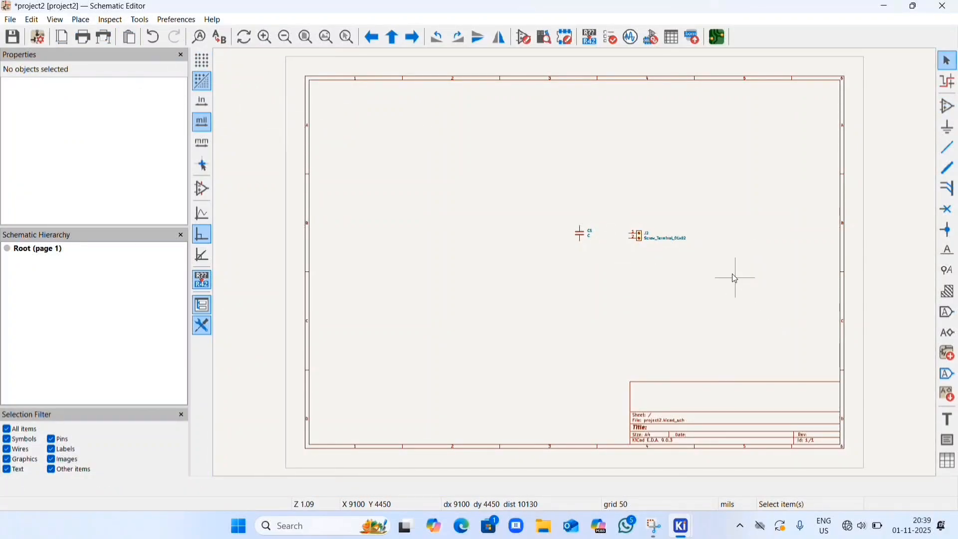
Place one Screw_Terminal_01x03 connector on the sheet's left side, level with the capacitor, at about X 1900, Y 3550 mils.
{"action": "left_click", "coordinate": [75, 21]}
{"action": "left_click", "coordinate": [112, 34]}
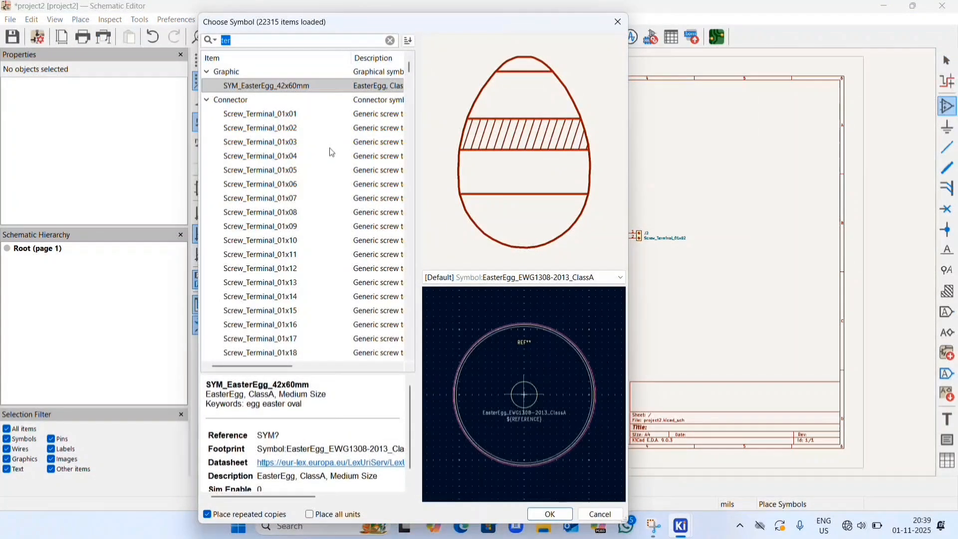
{"action": "left_click", "coordinate": [333, 145]}
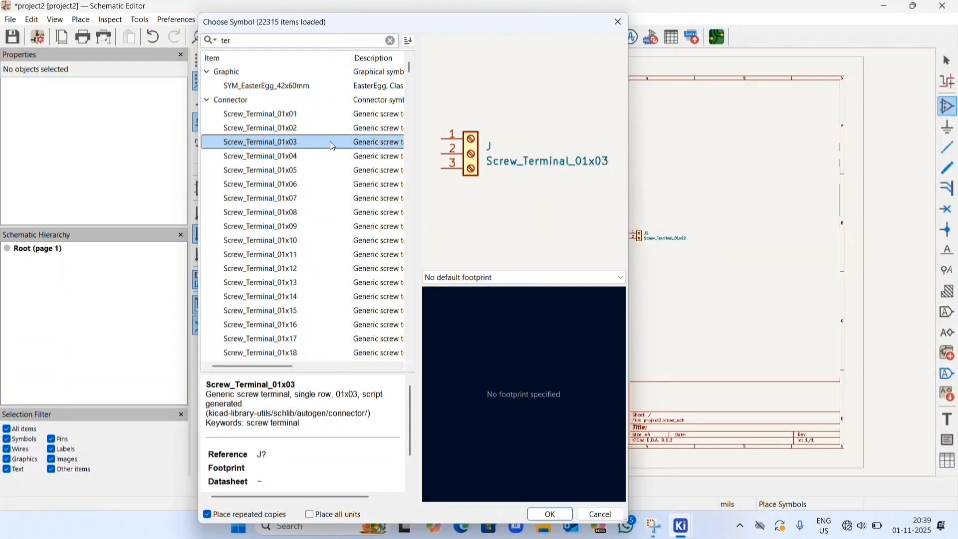
{"action": "double_click", "coordinate": [333, 145]}
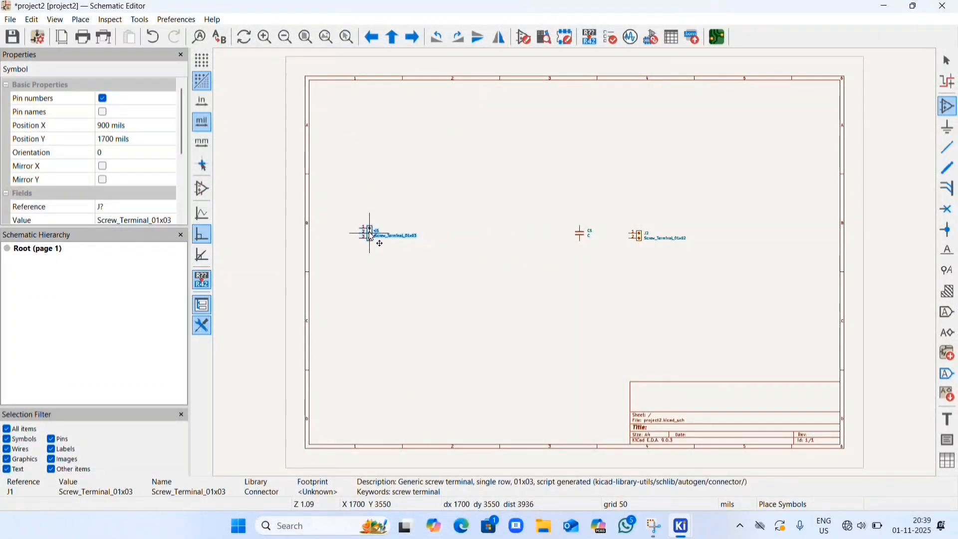
{"action": "left_click", "coordinate": [380, 238]}
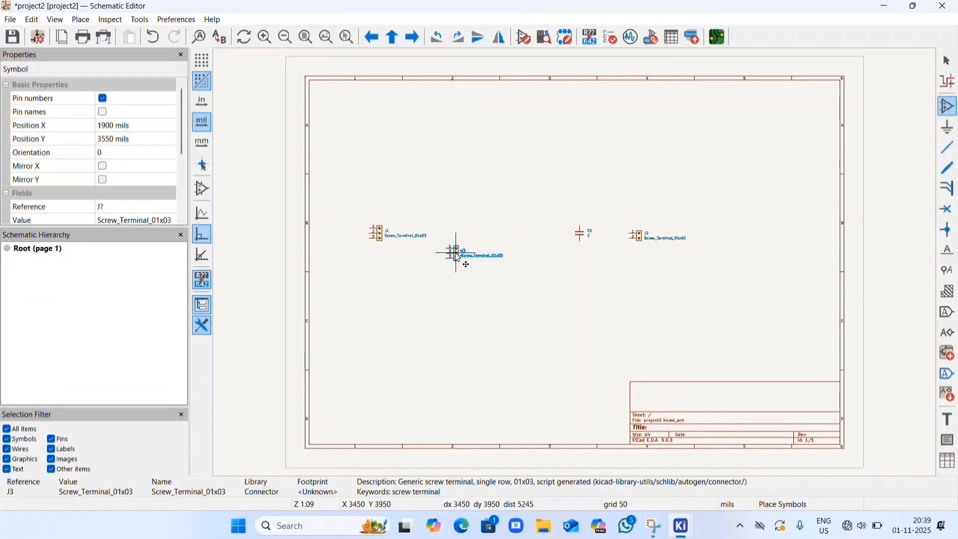
{"action": "right_click", "coordinate": [456, 252]}
{"action": "left_click", "coordinate": [458, 260]}
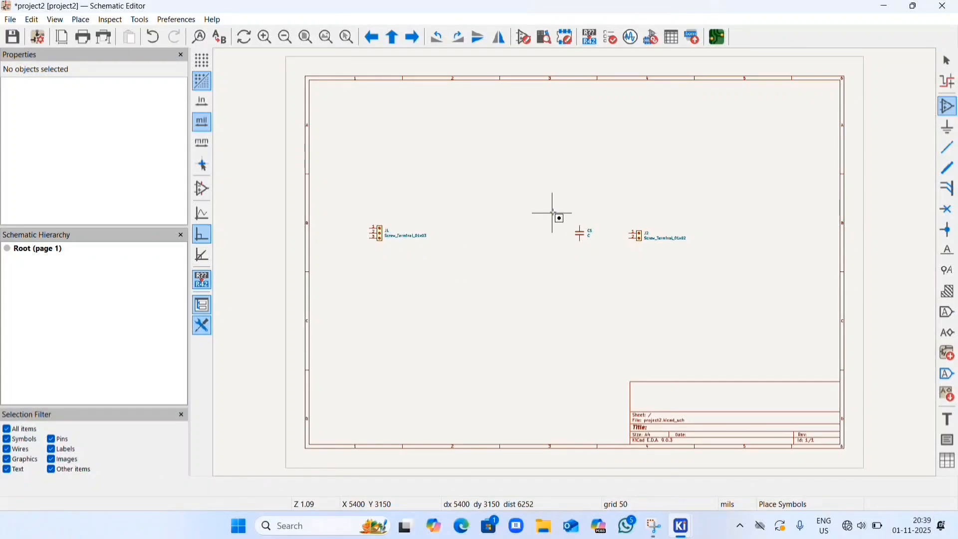
Find the 1N4148WT diode with the filter "diode" and place one right of the three-pin terminal at X 3400, Y 3050 mils.
{"action": "left_click_drag", "start_coordinate": [554, 215], "coordinate": [687, 276]}
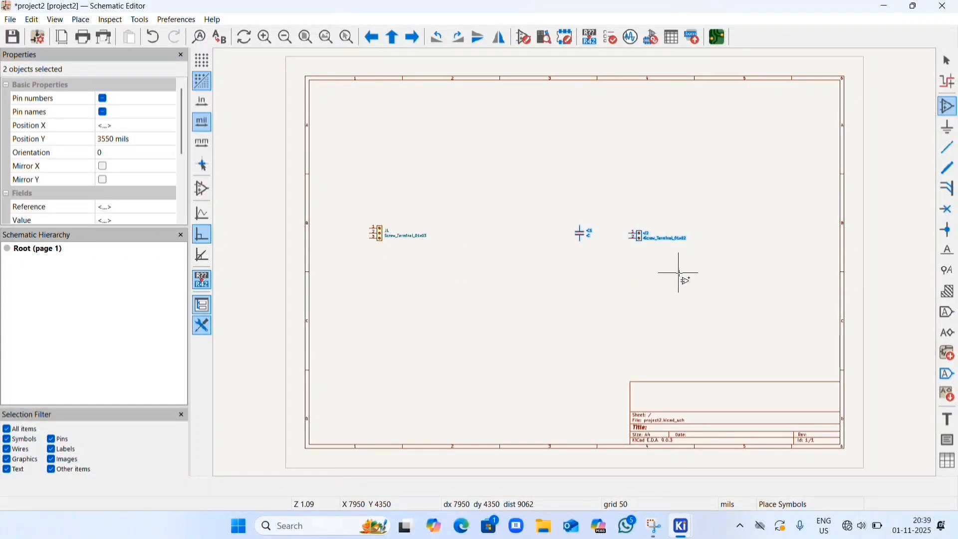
{"action": "left_click", "coordinate": [679, 272]}
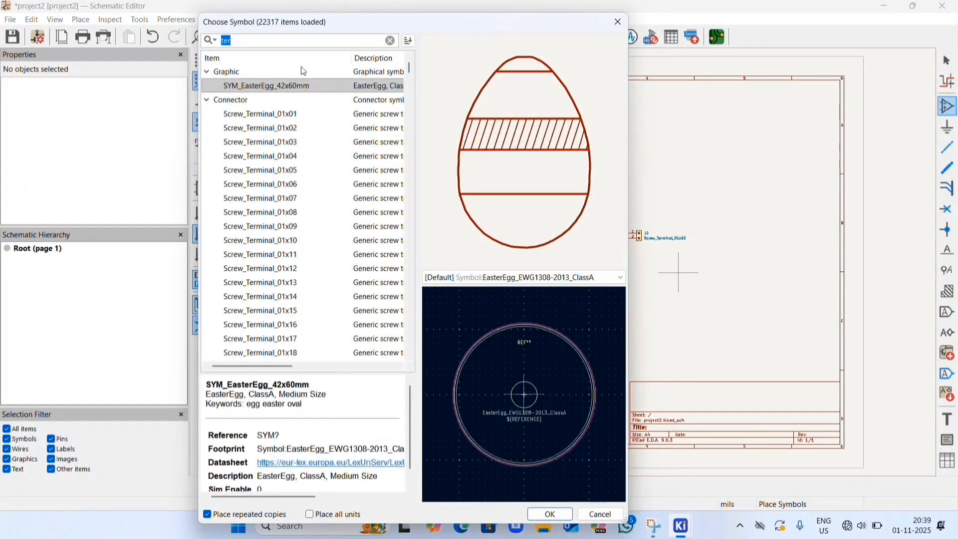
{"action": "left_click", "coordinate": [391, 40]}
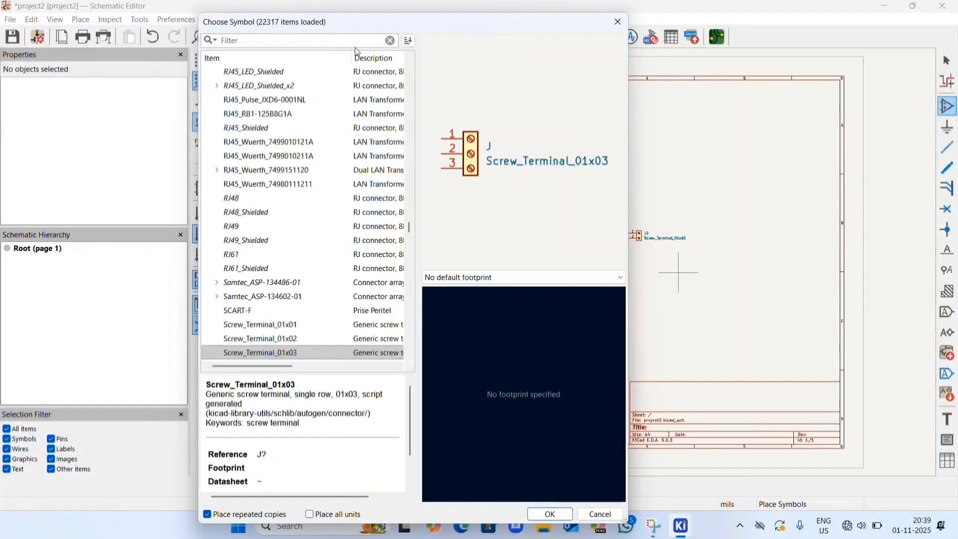
{"action": "type", "text": "diode"}
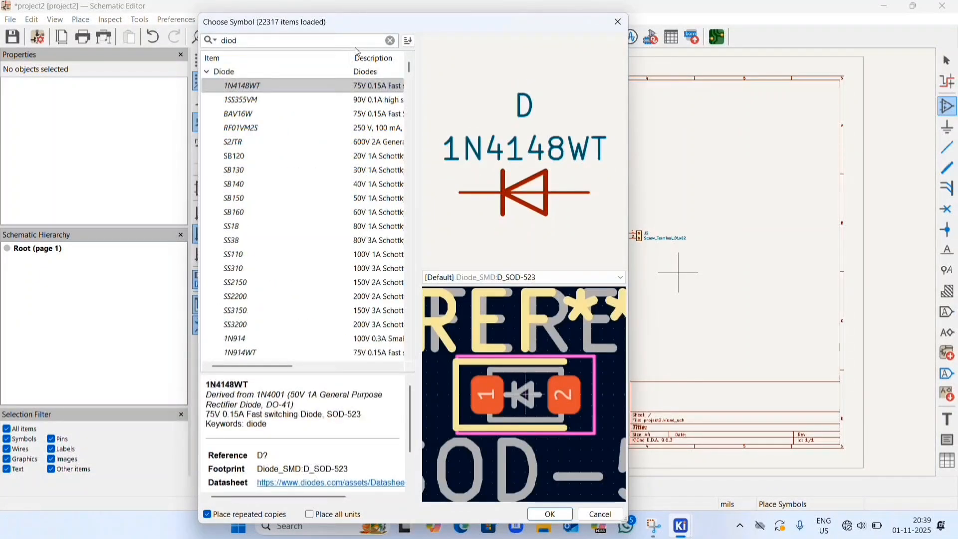
{"action": "left_click", "coordinate": [344, 91]}
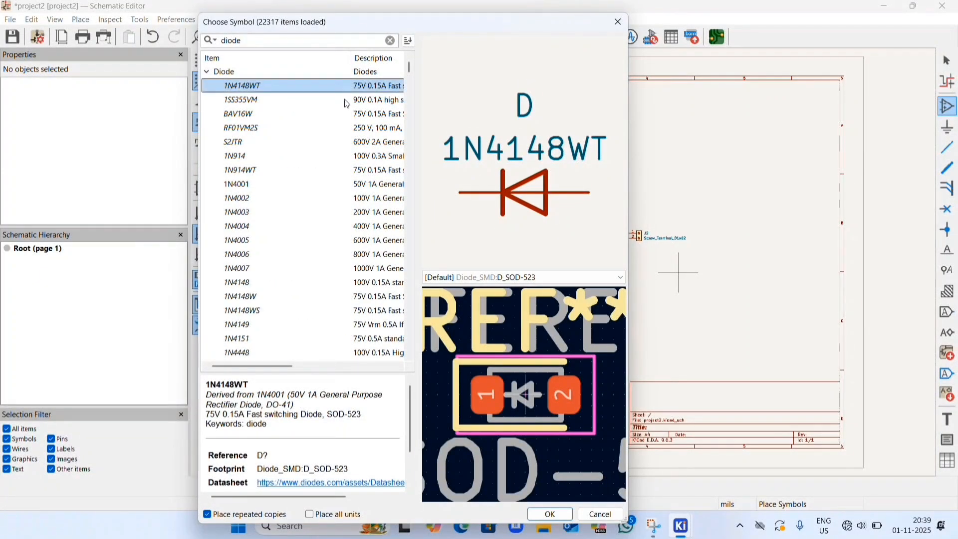
{"action": "left_click", "coordinate": [346, 102]}
{"action": "left_click", "coordinate": [348, 90]}
{"action": "double_click", "coordinate": [349, 92]}
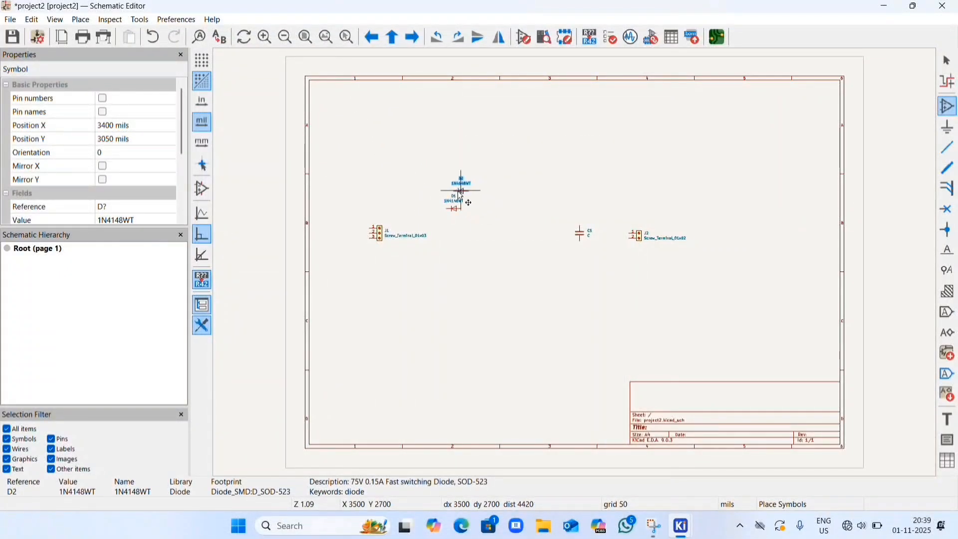
{"action": "left_click", "coordinate": [455, 210]}
{"action": "right_click", "coordinate": [505, 202]}
{"action": "left_click", "coordinate": [505, 202]}
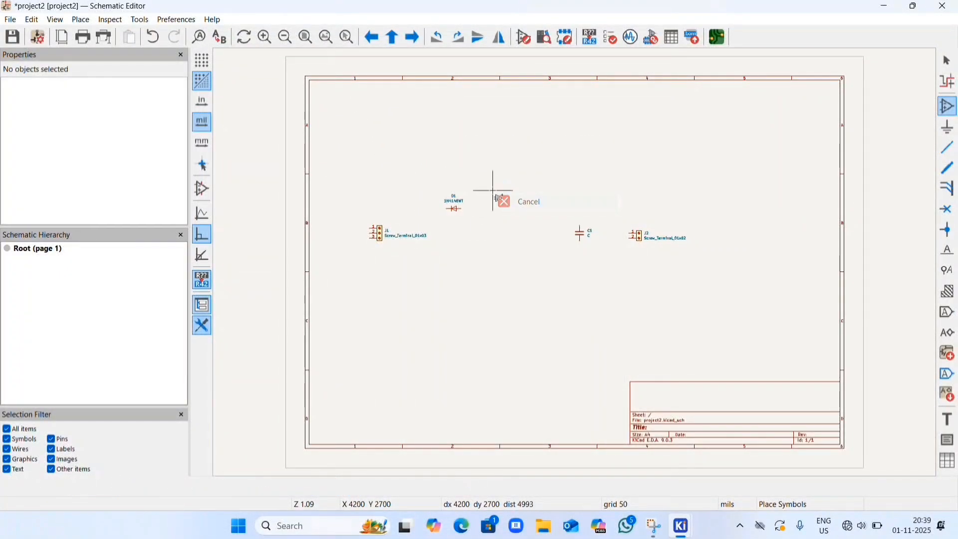
Rotate diode D1 clockwise to an orientation of 270.
{"action": "left_click", "coordinate": [456, 208]}
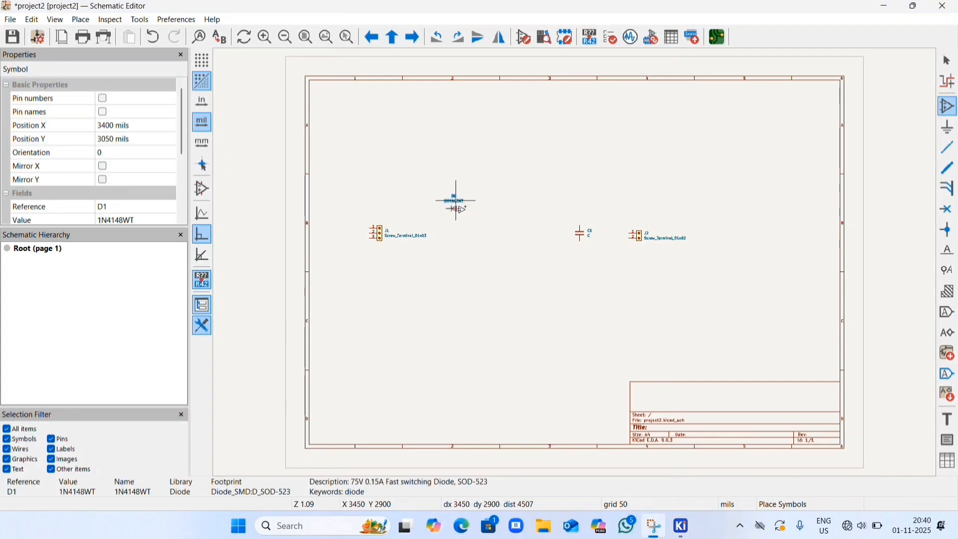
{"action": "right_click", "coordinate": [455, 205]}
{"action": "mouse_move", "coordinate": [548, 234]}
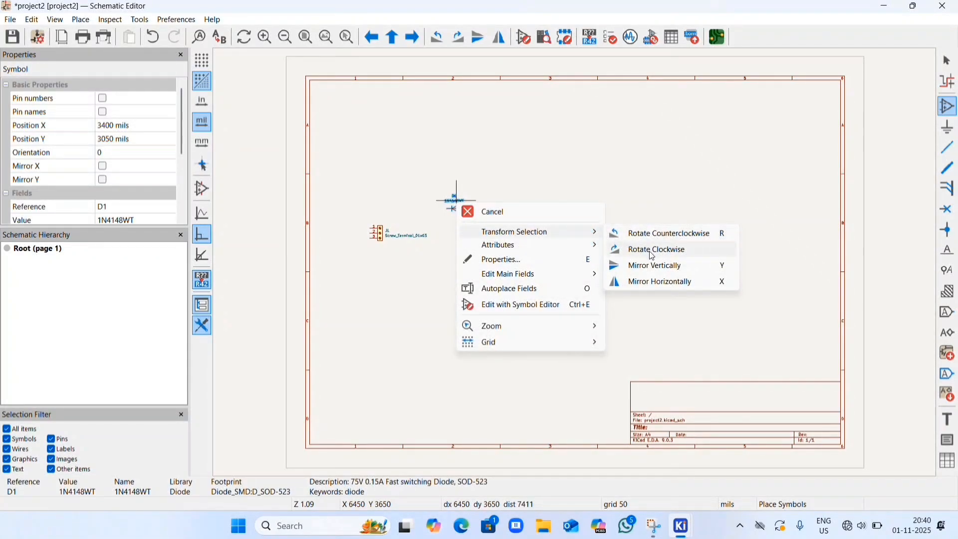
{"action": "left_click", "coordinate": [652, 252]}
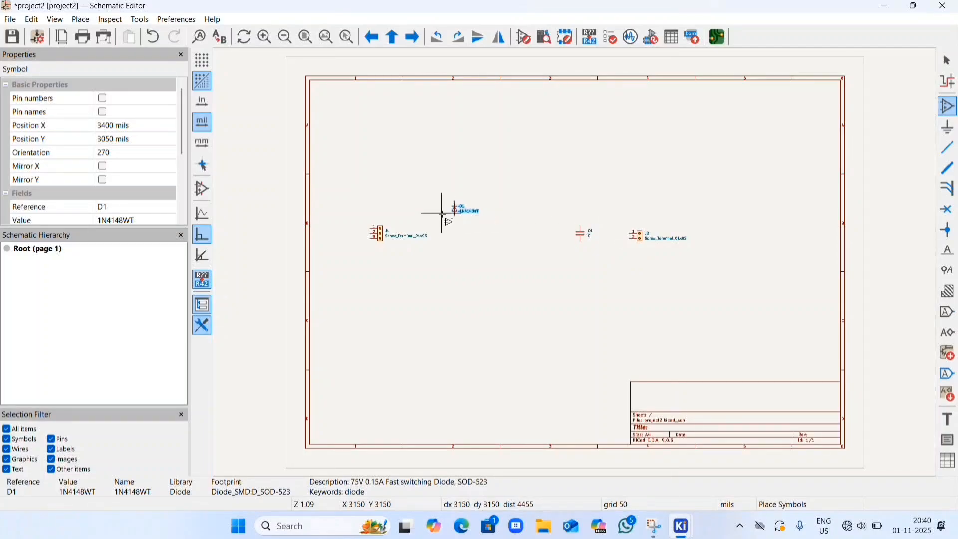
{"action": "left_click_drag", "start_coordinate": [440, 199], "coordinate": [509, 239]}
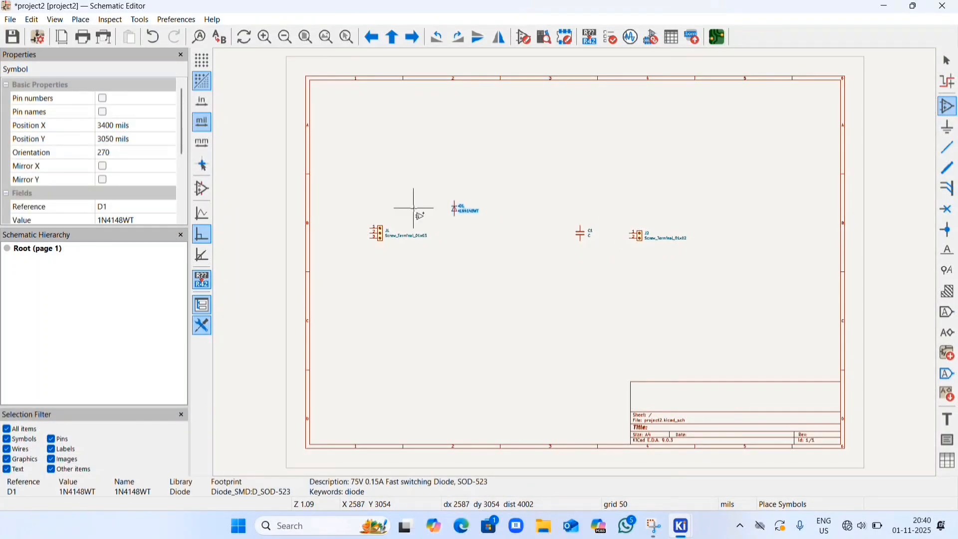
Place five more 1N4148WT diodes between the three-pin terminal and the capacitor: one below D1, two in an upper row and two in a lower row.
{"action": "left_click", "coordinate": [450, 258]}
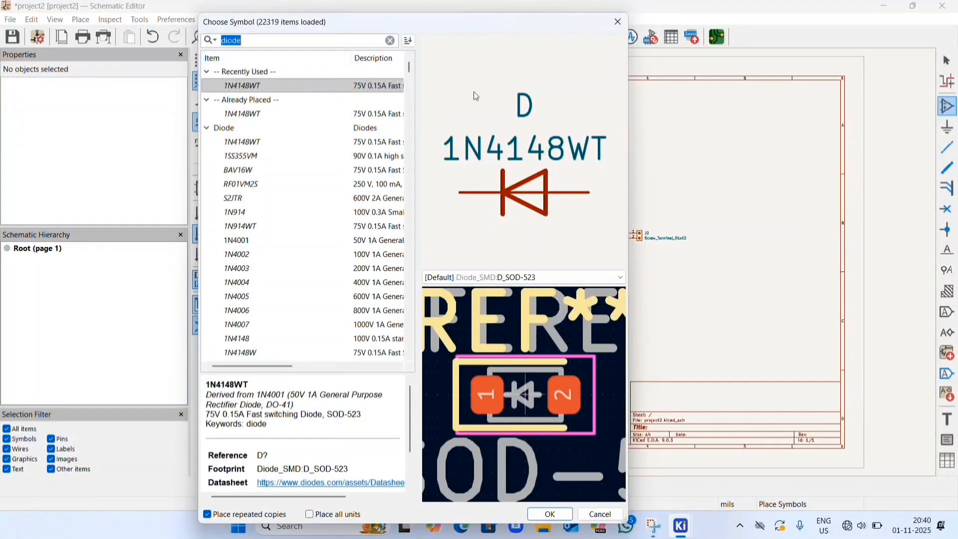
{"action": "left_click", "coordinate": [240, 144]}
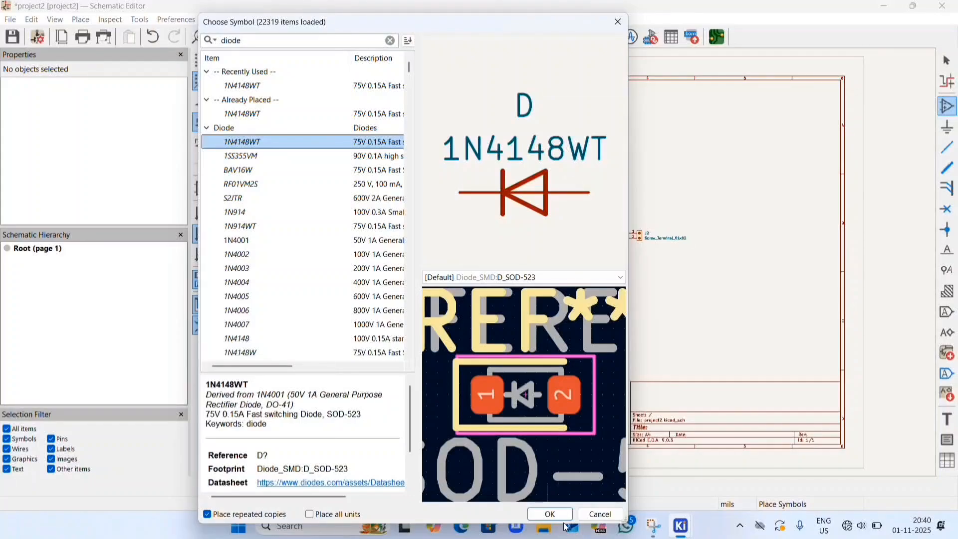
{"action": "left_click", "coordinate": [550, 514]}
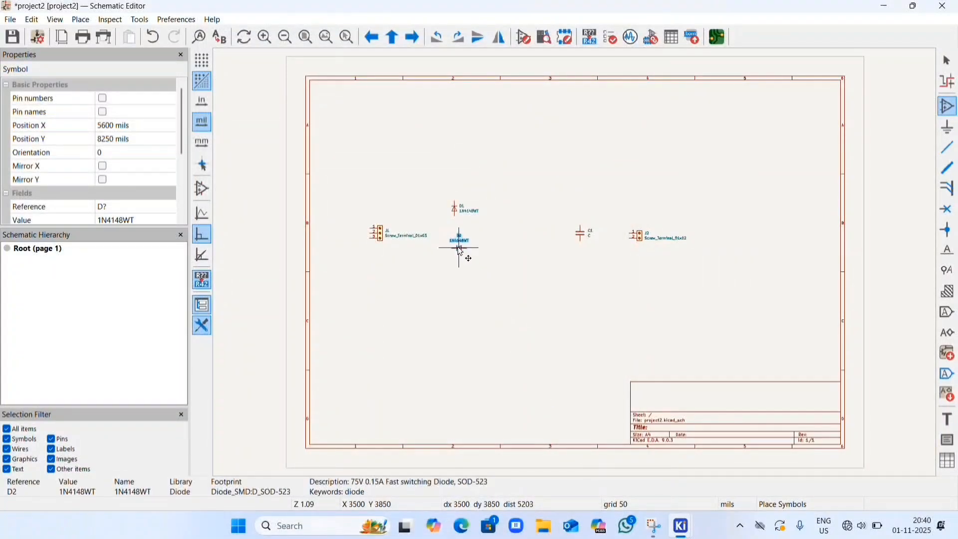
{"action": "left_click", "coordinate": [459, 249]}
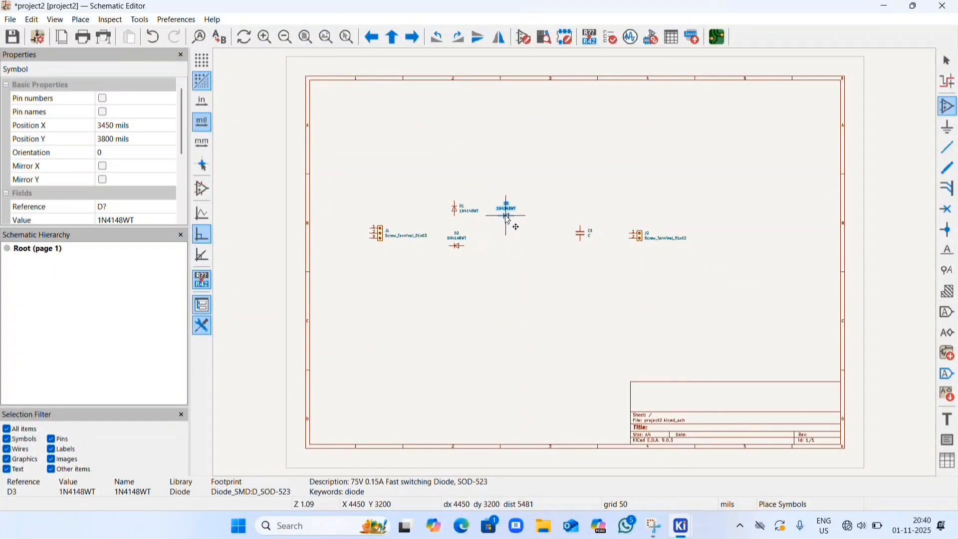
{"action": "left_click", "coordinate": [507, 215]}
{"action": "left_click", "coordinate": [548, 215]}
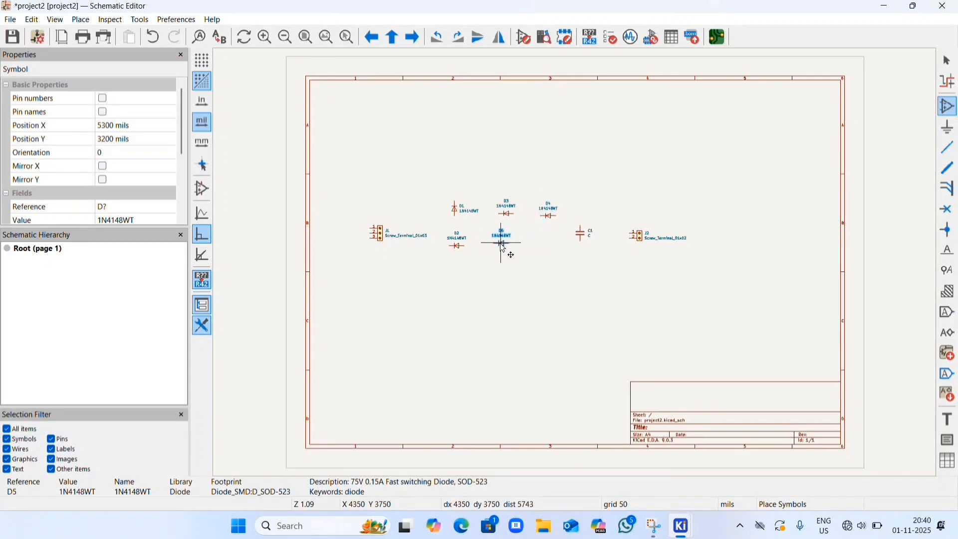
{"action": "left_click", "coordinate": [511, 248]}
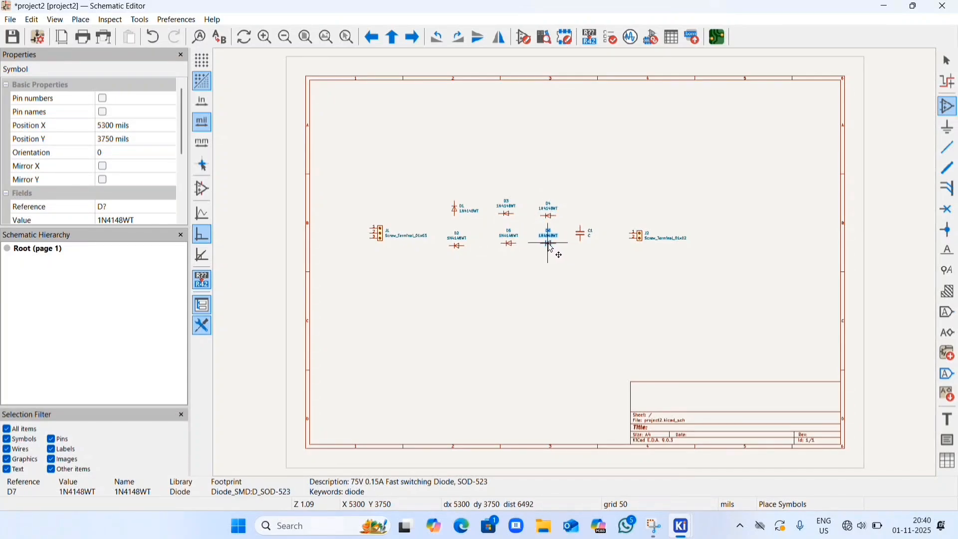
{"action": "right_click", "coordinate": [479, 228]}
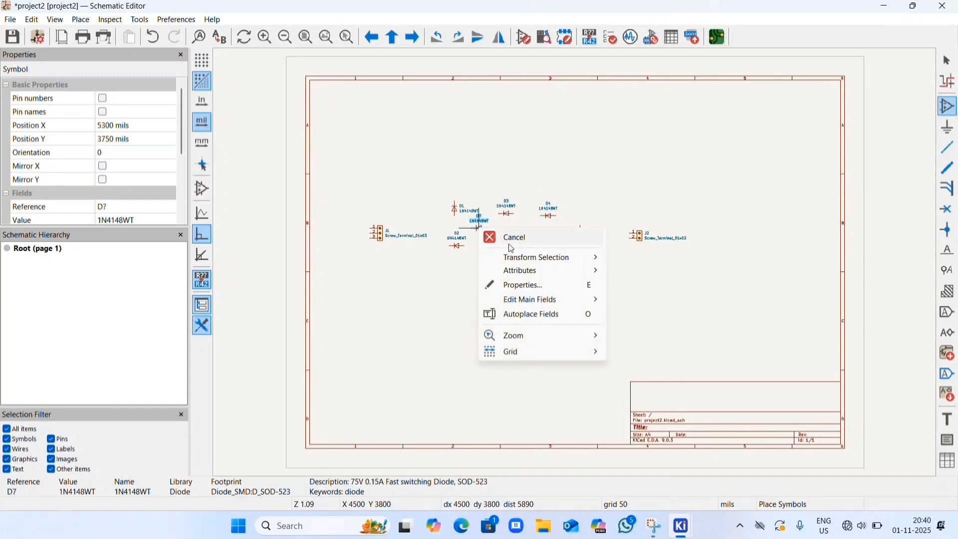
{"action": "left_click", "coordinate": [511, 238]}
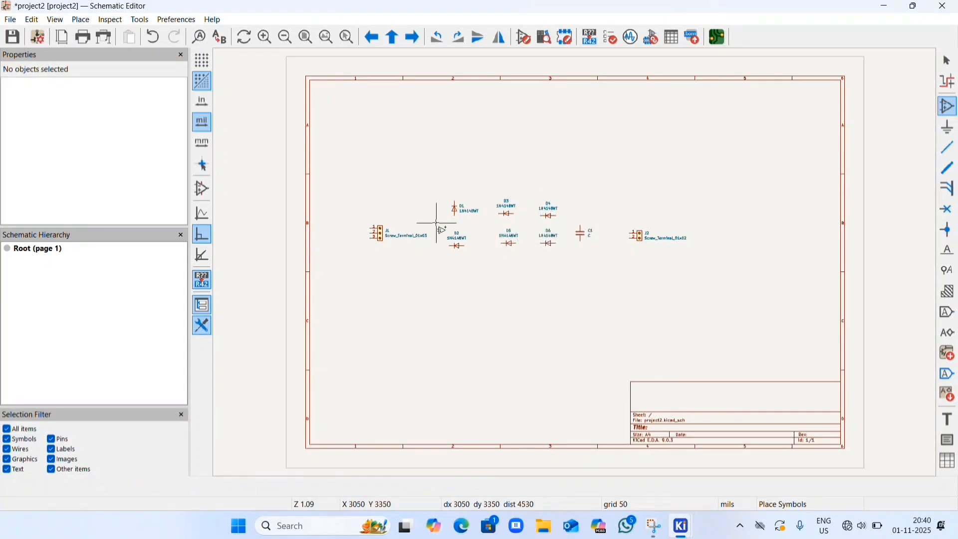
Rotate diodes D2, D3 and D4 to stand vertically like D1, with an orientation of 270.
{"action": "left_click", "coordinate": [456, 240]}
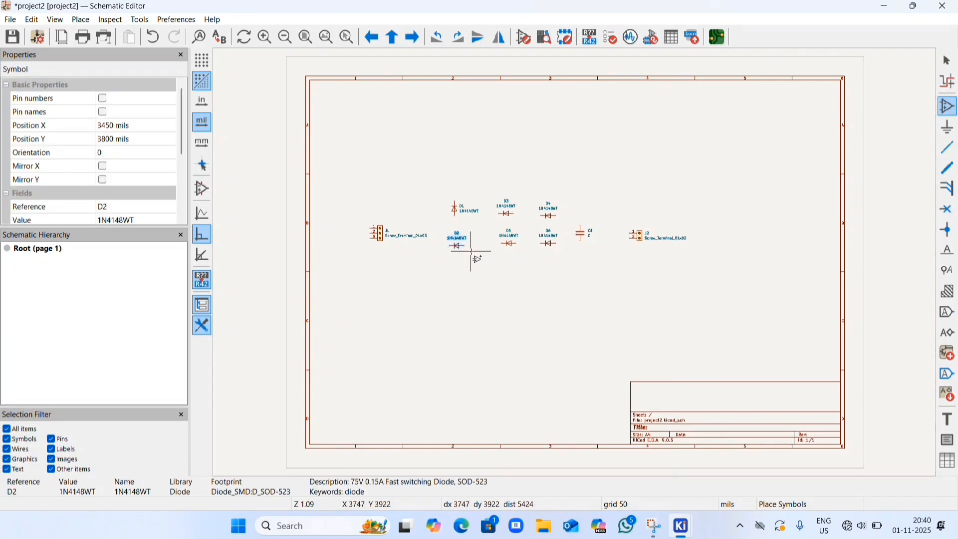
{"action": "right_click", "coordinate": [460, 241]}
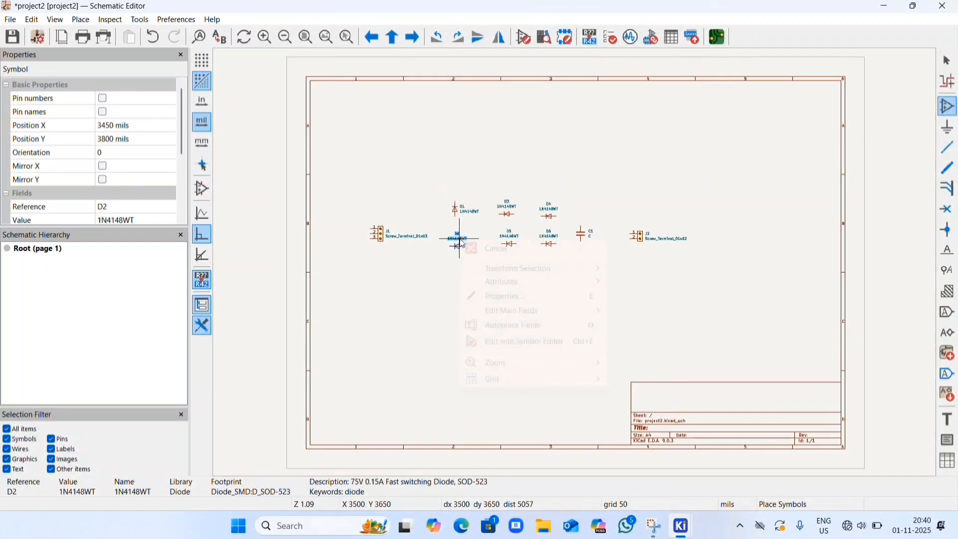
{"action": "mouse_move", "coordinate": [498, 270]}
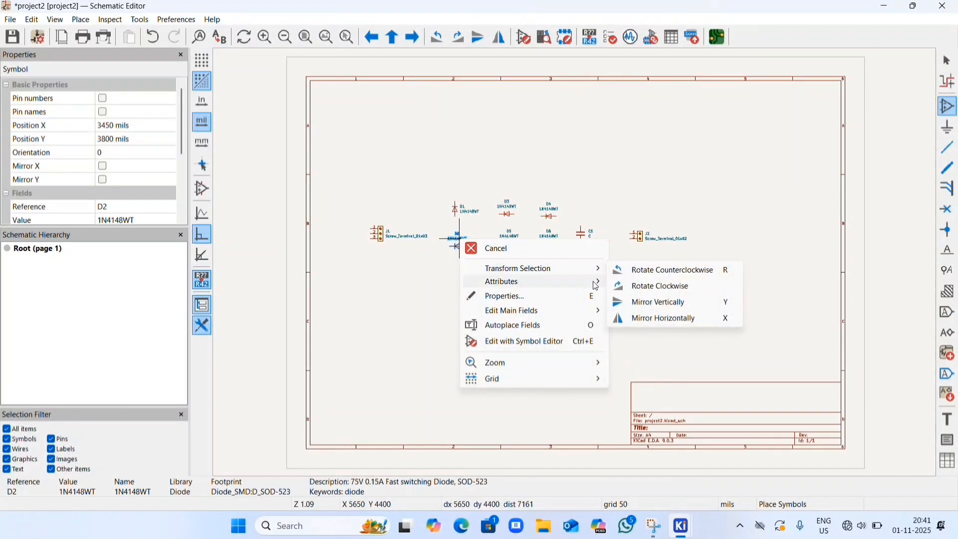
{"action": "left_click", "coordinate": [646, 292]}
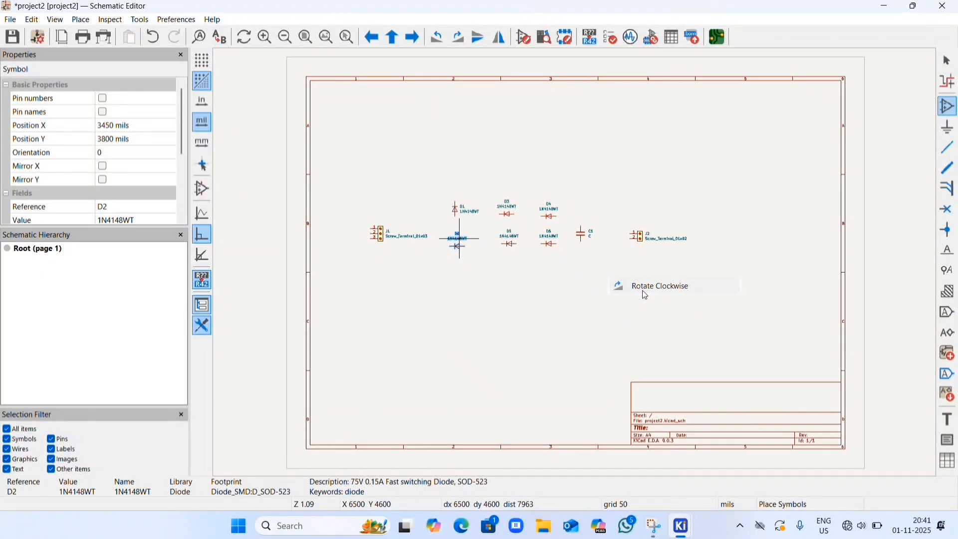
{"action": "left_click", "coordinate": [509, 210]}
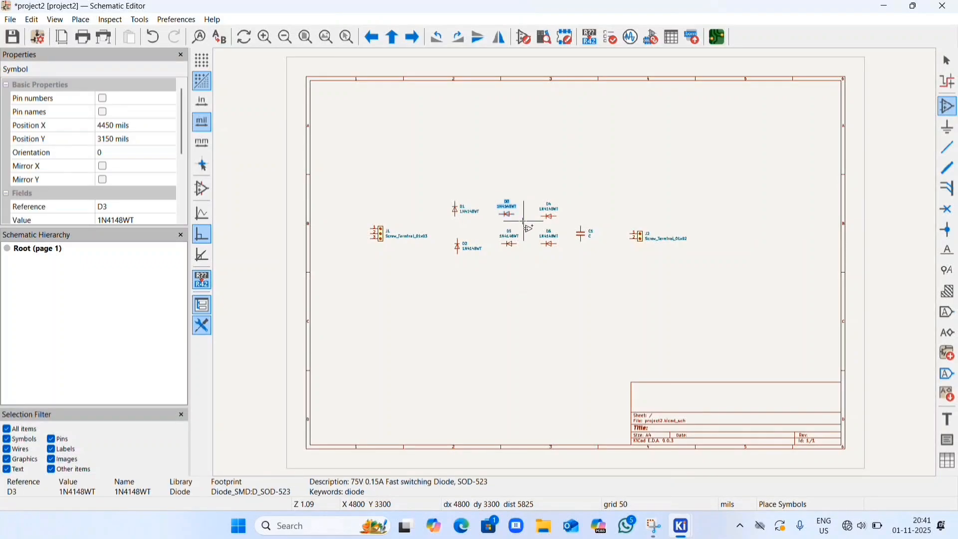
{"action": "key", "text": "r"}
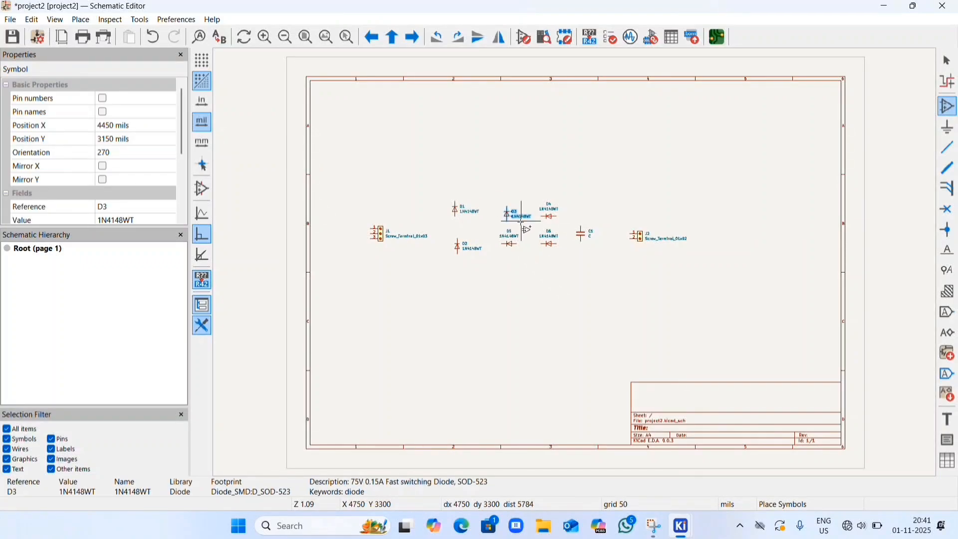
{"action": "left_click_drag", "start_coordinate": [534, 190], "coordinate": [561, 215]}
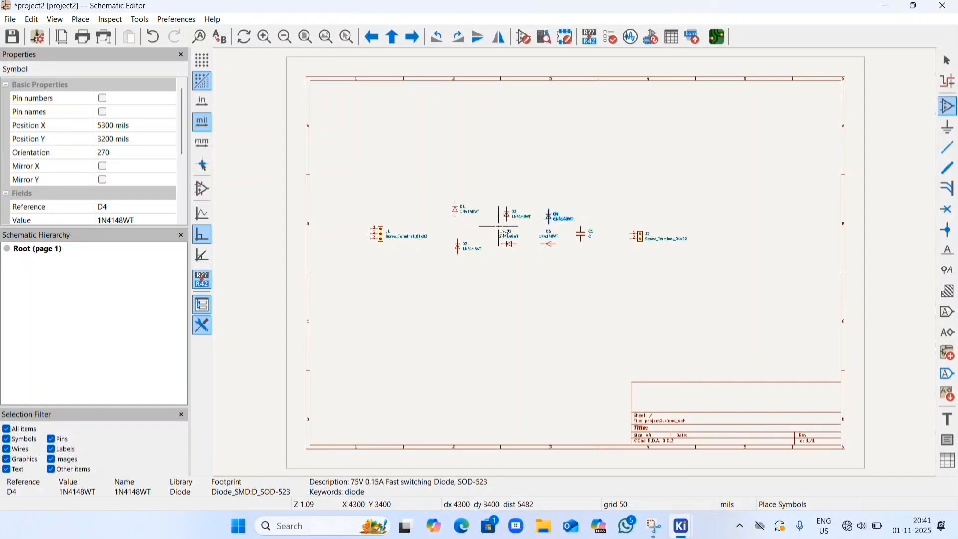
Rotate the lower-row diodes D5 and D6 to an orientation of 270.
{"action": "left_click_drag", "start_coordinate": [496, 228], "coordinate": [565, 258]}
{"action": "key", "text": "r"}
{"action": "key", "text": "r"}
{"action": "key", "text": "r"}
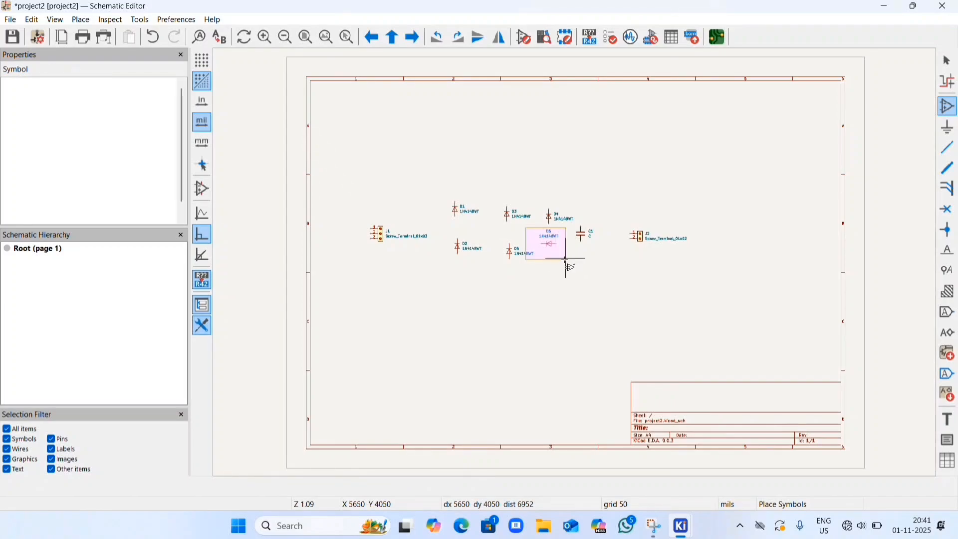
{"action": "key", "text": "r"}
{"action": "key", "text": "r"}
{"action": "key", "text": "r"}
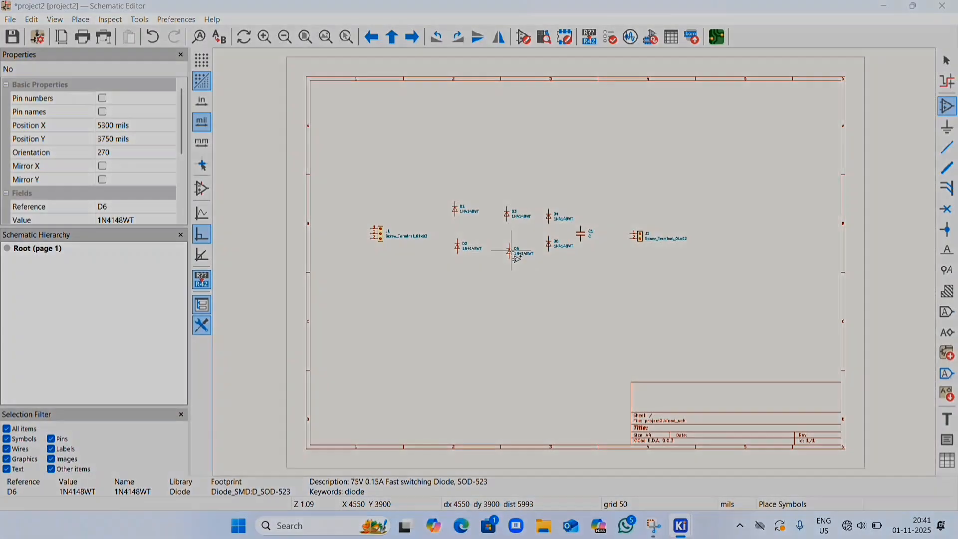
{"action": "left_click", "coordinate": [514, 253]}
{"action": "left_click", "coordinate": [583, 518]}
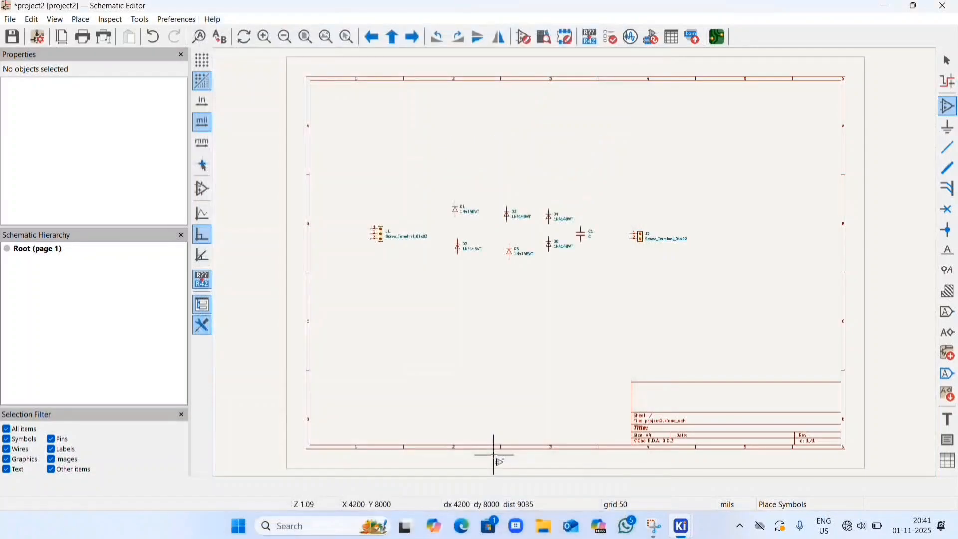
Move diodes D5 and D6 level with D2 at Y 3800 mils, keeping D6 at X 5300 mils.
{"action": "scroll", "coordinate": [580, 268], "scroll_direction": "up", "scroll_amount": 4}
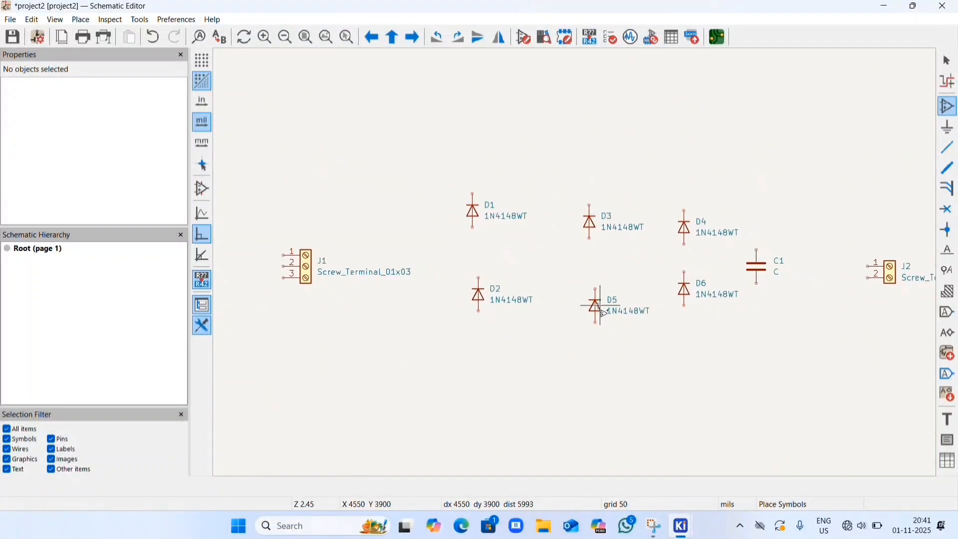
{"action": "left_click", "coordinate": [601, 310]}
{"action": "key", "text": "Return"}
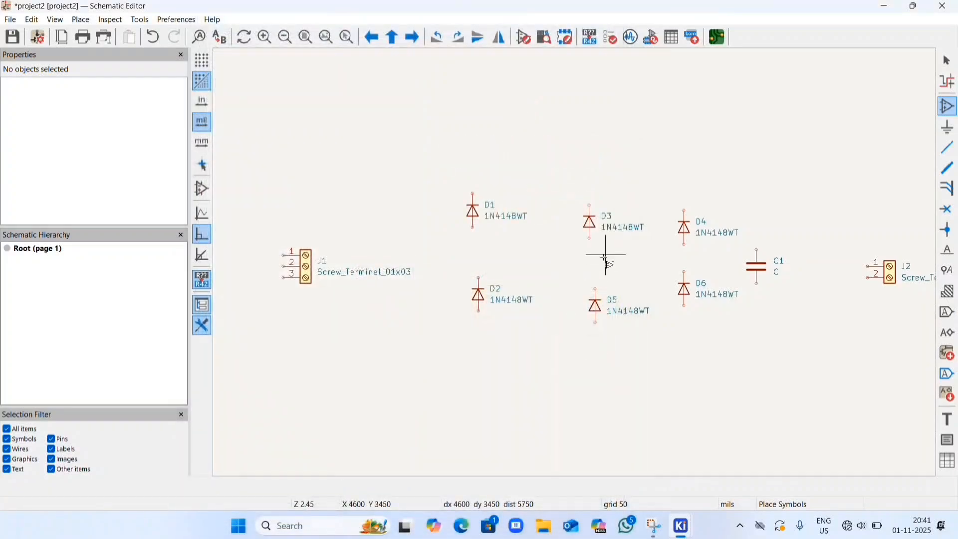
{"action": "key", "text": "Escape"}
{"action": "left_click_drag", "start_coordinate": [595, 304], "coordinate": [588, 295]}
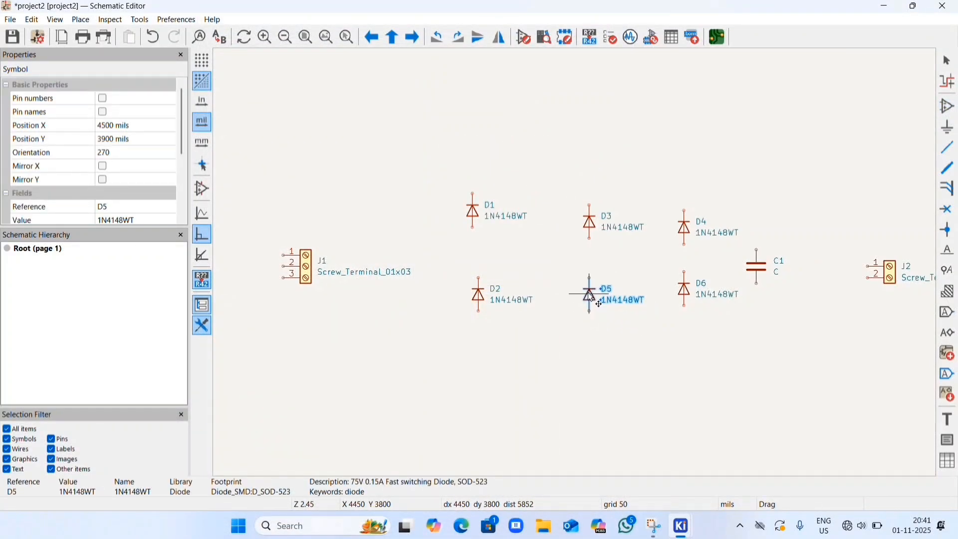
{"action": "key", "text": "a"}
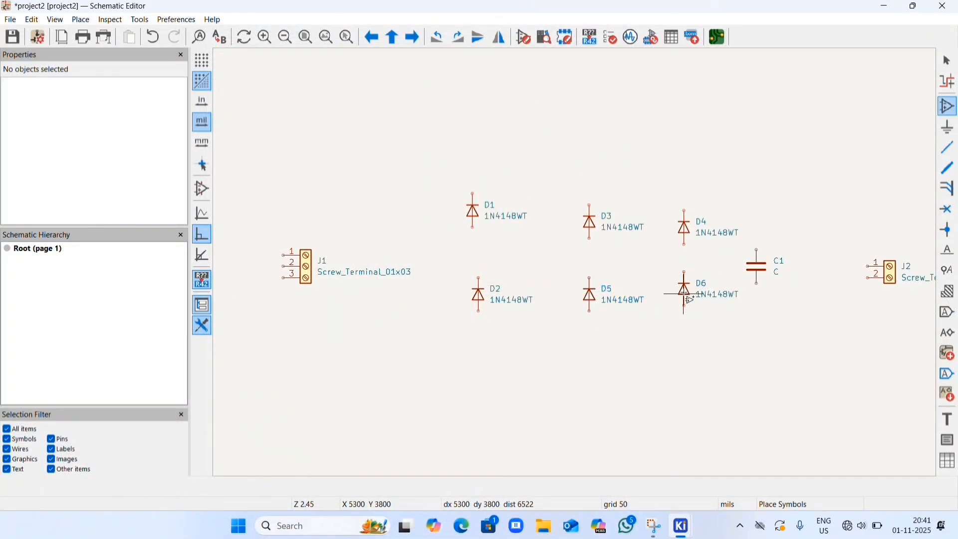
{"action": "left_click_drag", "start_coordinate": [683, 299], "coordinate": [683, 295]}
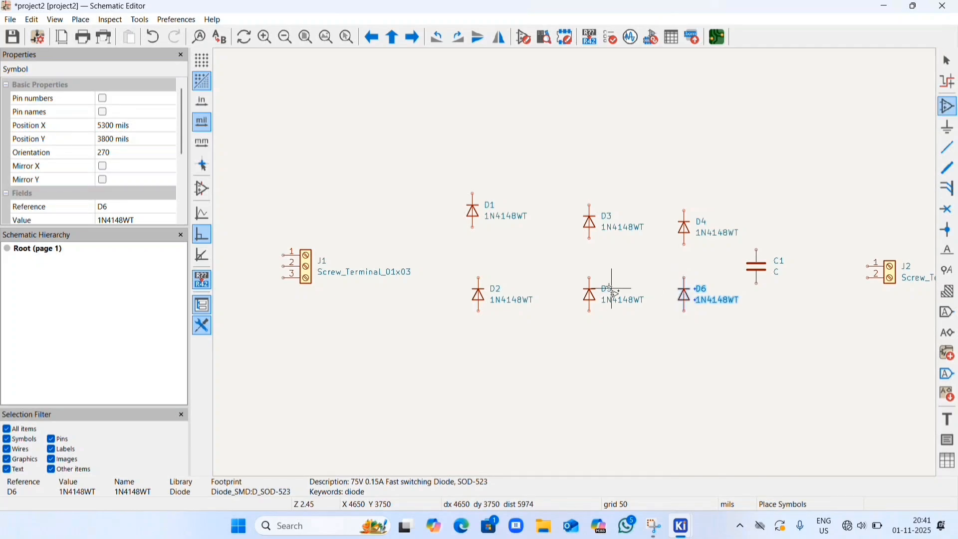
Line up D3 with D5 in one column, move D1 directly above D2, and raise D4 level with D1 at X 5300, Y 3050 mils.
{"action": "key", "text": "Escape"}
{"action": "left_click_drag", "start_coordinate": [595, 303], "coordinate": [595, 303]}
{"action": "key", "text": "a"}
{"action": "mouse_move", "coordinate": [599, 210]}
{"action": "left_mouse_down"}
{"action": "mouse_move", "coordinate": [567, 228]}
{"action": "mouse_move", "coordinate": [583, 215]}
{"action": "left_mouse_up"}
{"action": "left_click_drag", "start_coordinate": [460, 198], "coordinate": [483, 222]}
{"action": "left_click_drag", "start_coordinate": [472, 211], "coordinate": [478, 210]}
{"action": "left_click_drag", "start_coordinate": [671, 213], "coordinate": [691, 218]}
{"action": "key", "text": "a"}
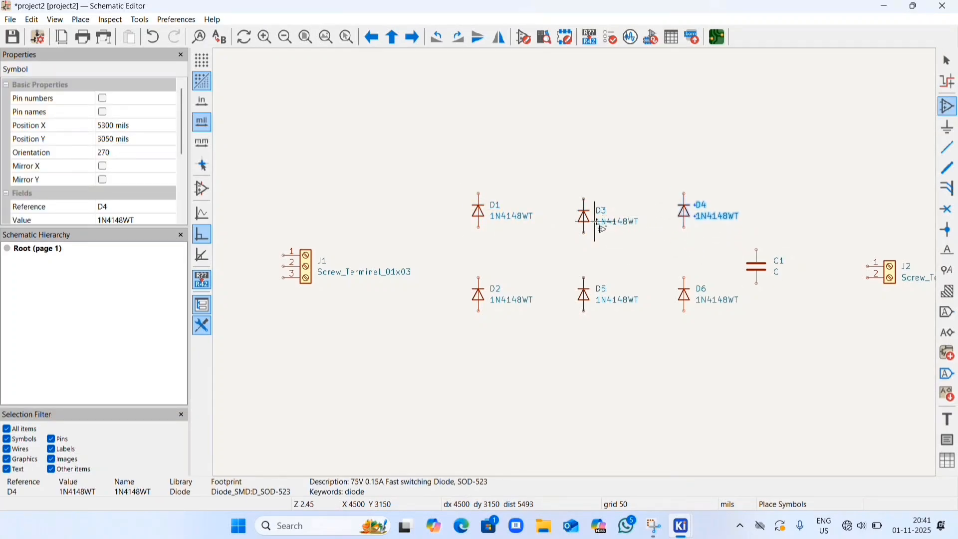
Move D3 level with D1 and D4, and shift D5 directly below D3 at X 4450, Y 3800 mils.
{"action": "left_click_drag", "start_coordinate": [570, 195], "coordinate": [585, 210]}
{"action": "left_click_drag", "start_coordinate": [571, 272], "coordinate": [613, 328]}
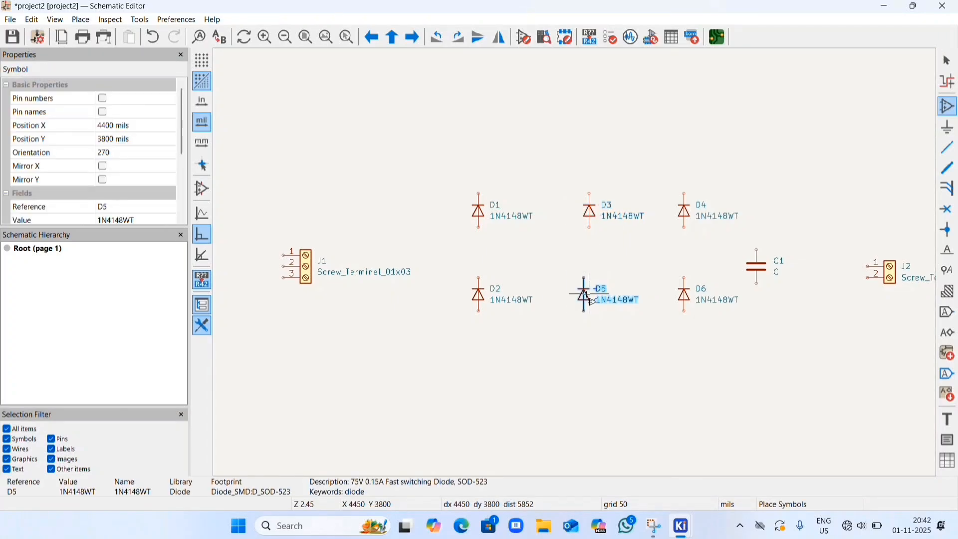
{"action": "left_click_drag", "start_coordinate": [583, 293], "coordinate": [592, 298]}
{"action": "key", "text": "a"}
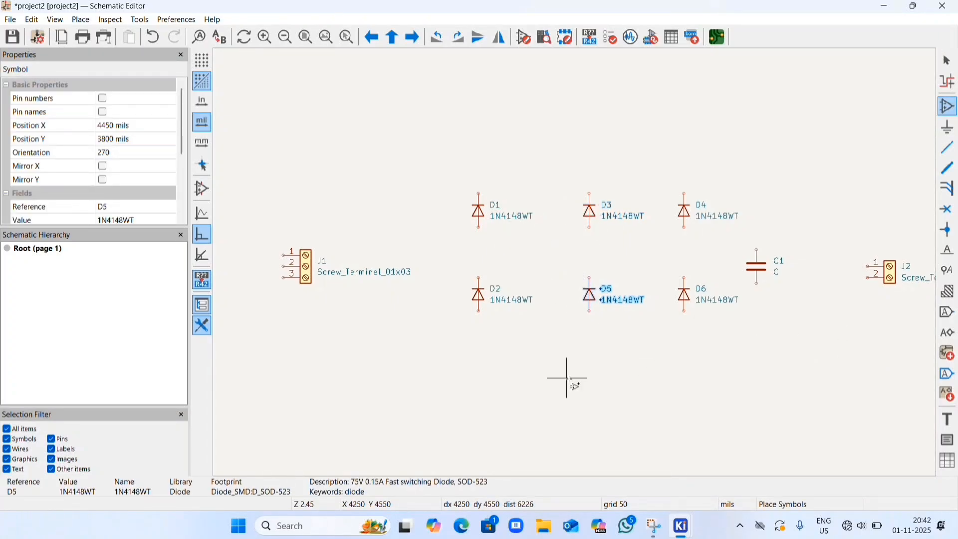
{"action": "left_click", "coordinate": [492, 334]}
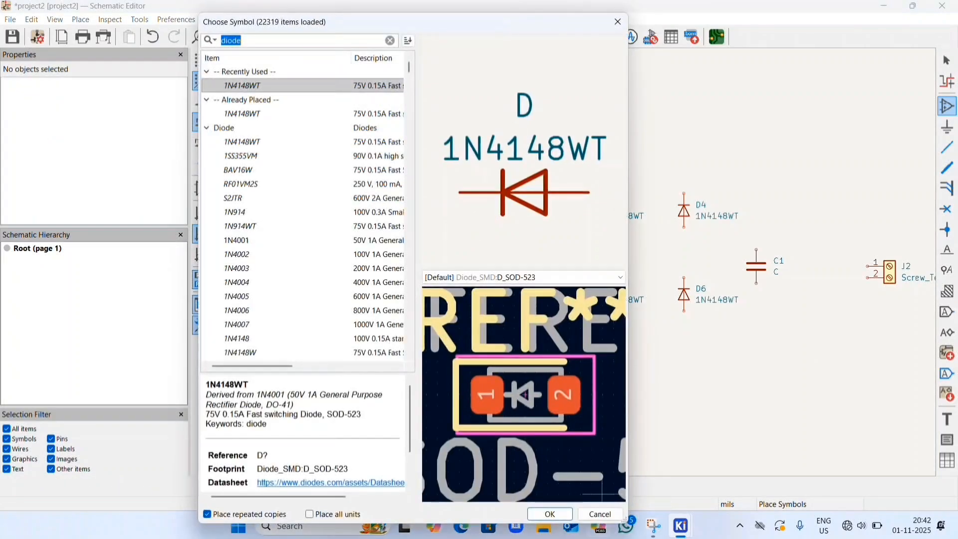
{"action": "left_click", "coordinate": [601, 513]}
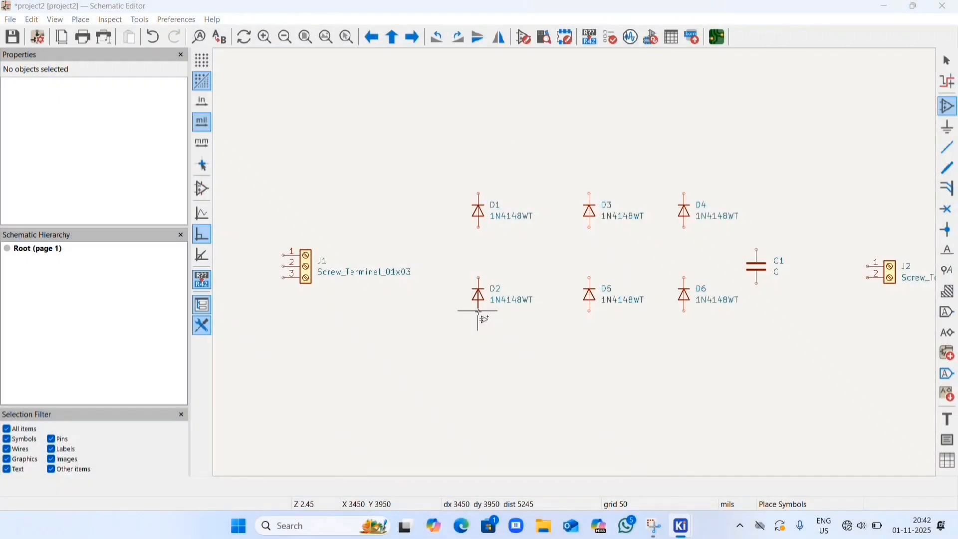
{"action": "left_click", "coordinate": [477, 310]}
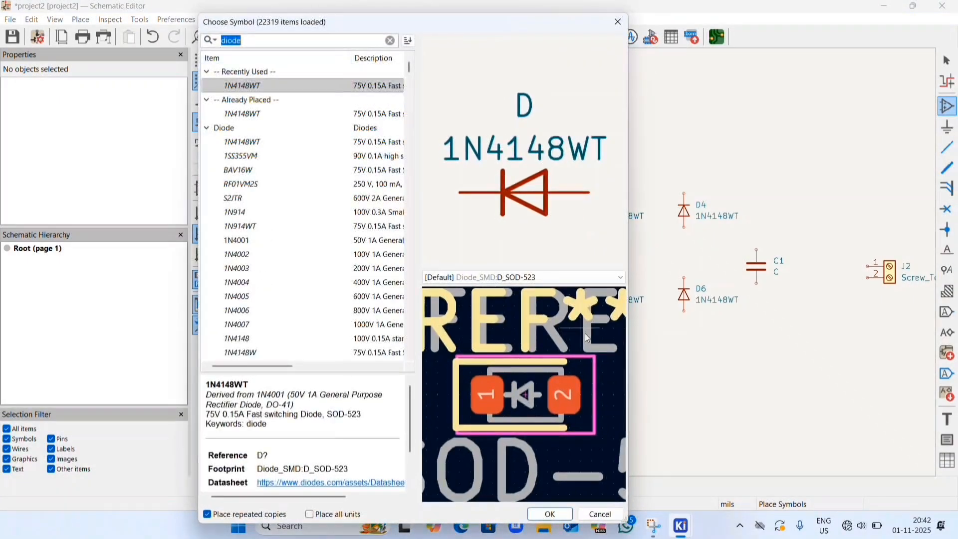
{"action": "left_click", "coordinate": [599, 514]}
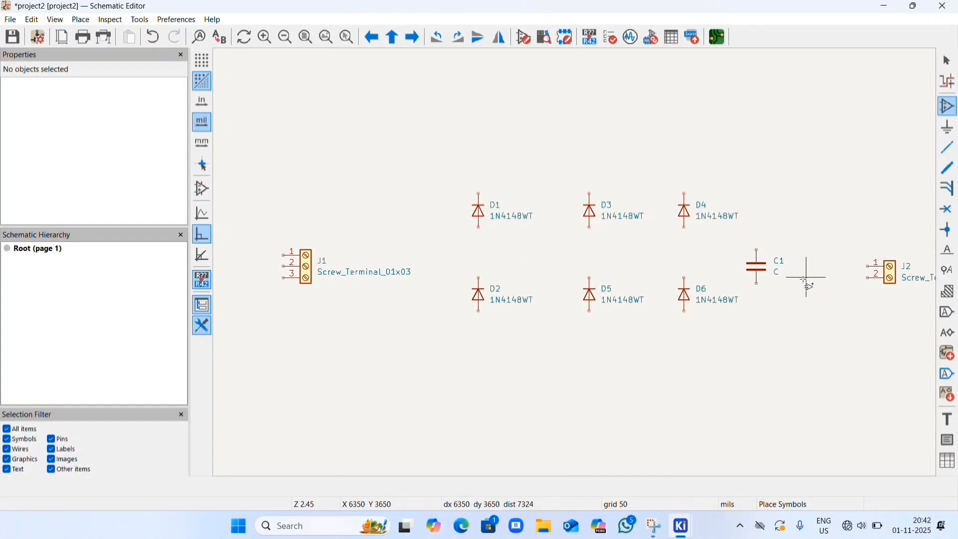
Move capacitor C1 to X 6300, Y 3450 mils and connector J2 to X 7200, Y 3400 mils.
{"action": "left_click_drag", "start_coordinate": [728, 244], "coordinate": [776, 302]}
{"action": "left_click_drag", "start_coordinate": [756, 266], "coordinate": [789, 268]}
{"action": "left_click_drag", "start_coordinate": [875, 257], "coordinate": [897, 246]}
{"action": "left_click_drag", "start_coordinate": [779, 238], "coordinate": [812, 297]}
{"action": "left_click_drag", "start_coordinate": [782, 264], "coordinate": [802, 262]}
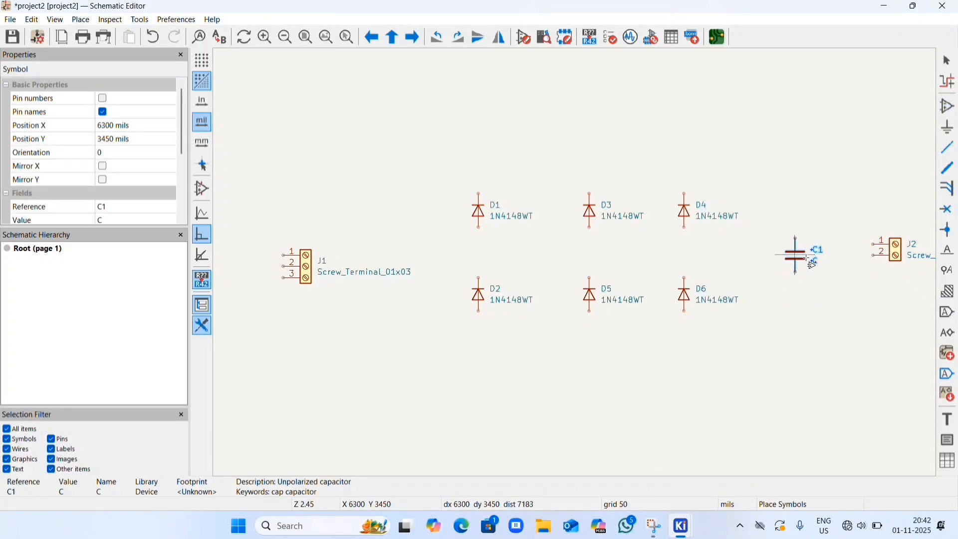
{"action": "left_click_drag", "start_coordinate": [863, 225], "coordinate": [932, 300]}
{"action": "left_click_drag", "start_coordinate": [896, 251], "coordinate": [895, 252]}
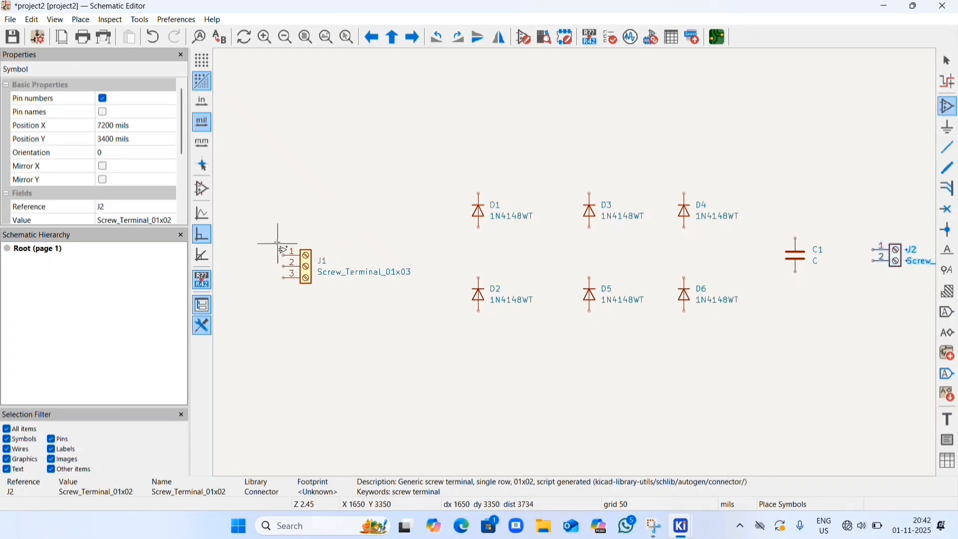
Move connector J1 closer to the diodes at X 2650, Y 3450 mils and mirror it horizontally so its pins face them.
{"action": "left_click_drag", "start_coordinate": [280, 239], "coordinate": [360, 324]}
{"action": "left_click_drag", "start_coordinate": [311, 273], "coordinate": [396, 262]}
{"action": "right_click", "coordinate": [415, 266]}
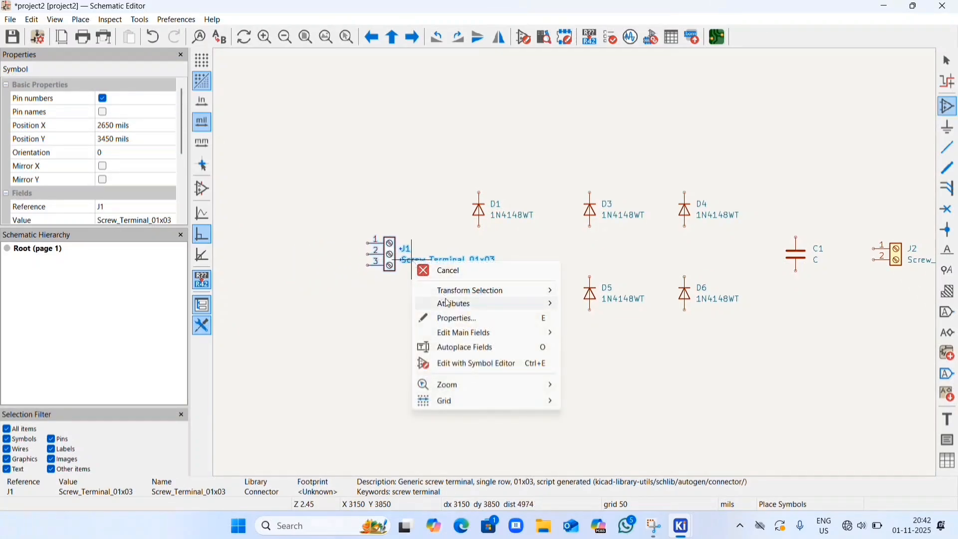
{"action": "mouse_move", "coordinate": [452, 290]}
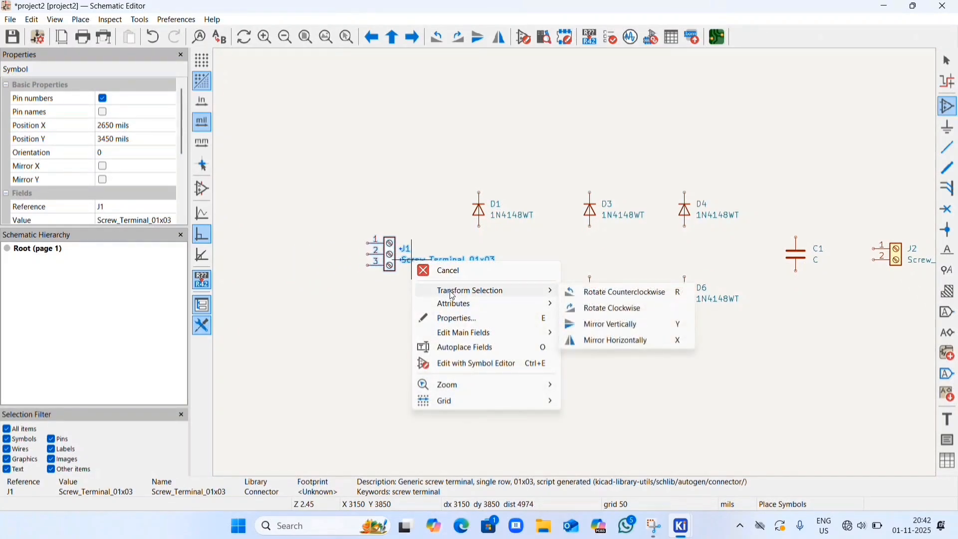
{"action": "left_click", "coordinate": [587, 340]}
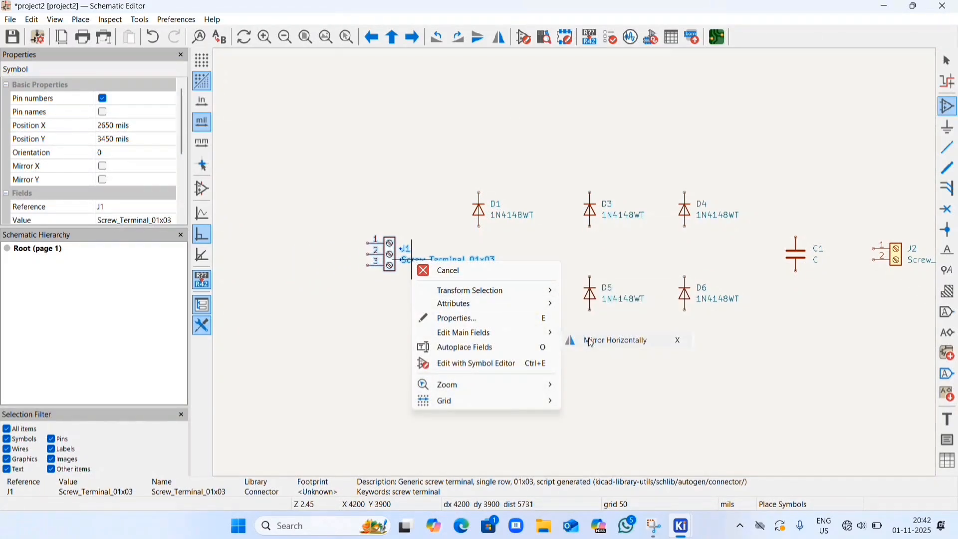
{"action": "left_click", "coordinate": [918, 249]}
{"action": "left_click_drag", "start_coordinate": [316, 163], "coordinate": [859, 381]}
{"action": "left_click", "coordinate": [502, 360]}
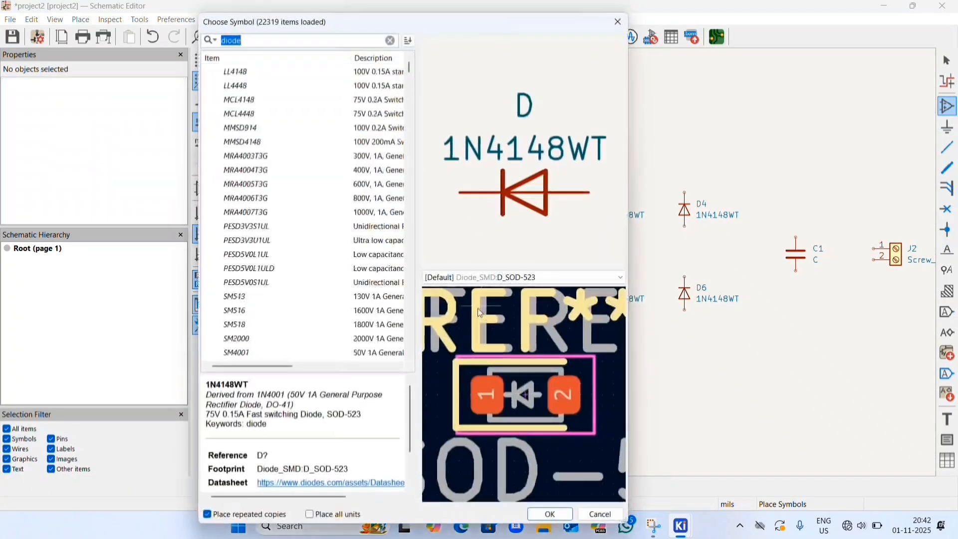
{"action": "left_click", "coordinate": [600, 519]}
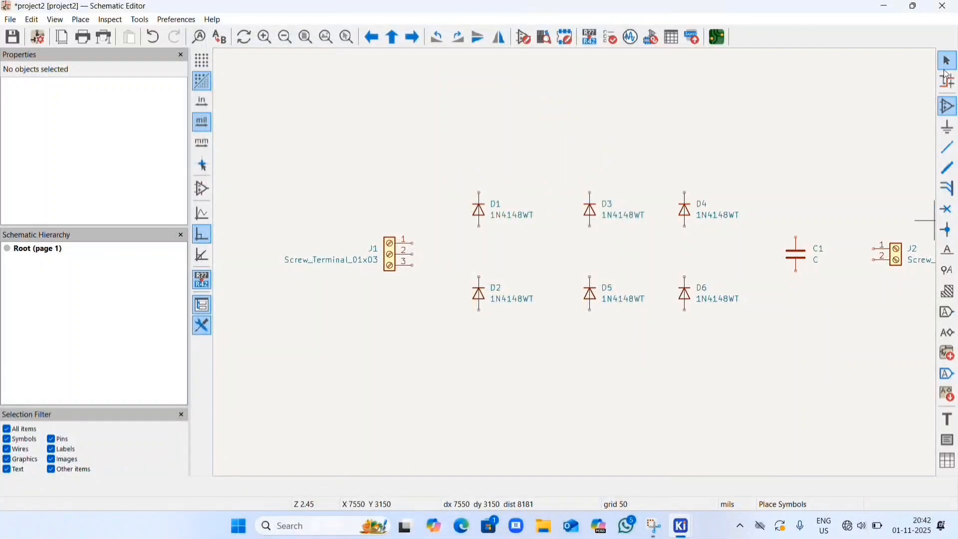
Wire the lower pins of D2, D5 and D6 together, and the upper pins of D1, D3 and D4 together.
{"action": "left_click", "coordinate": [949, 66]}
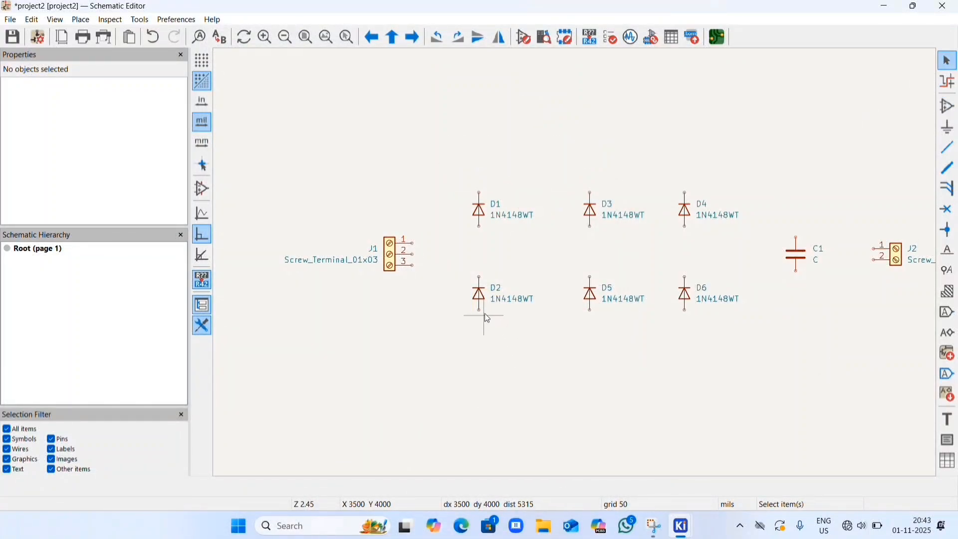
{"action": "key", "text": "w"}
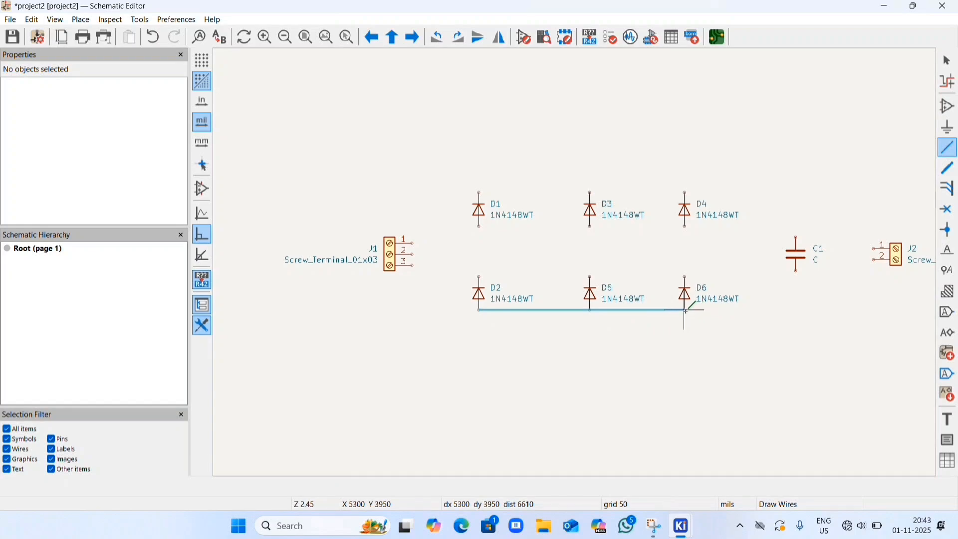
{"action": "left_click", "coordinate": [686, 312]}
{"action": "key", "text": "Escape"}
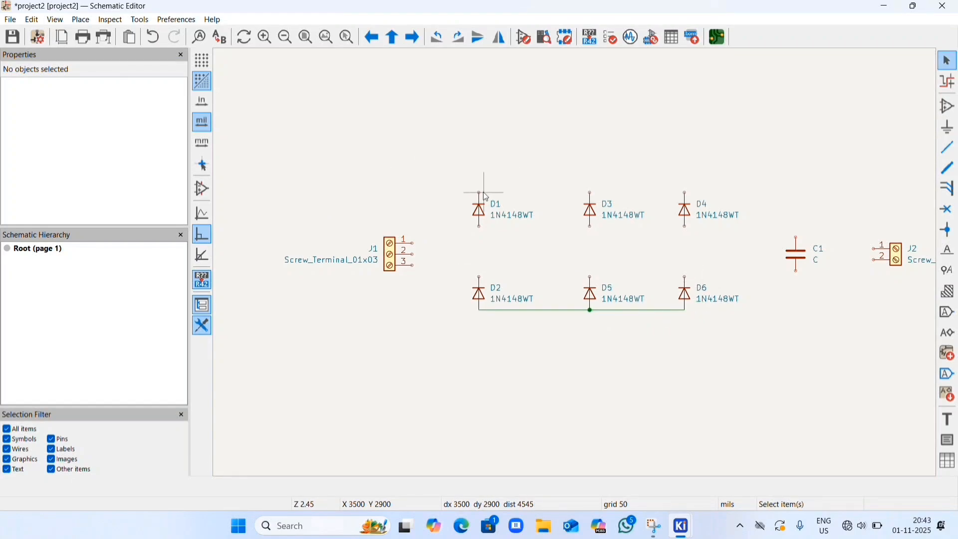
{"action": "key", "text": "w"}
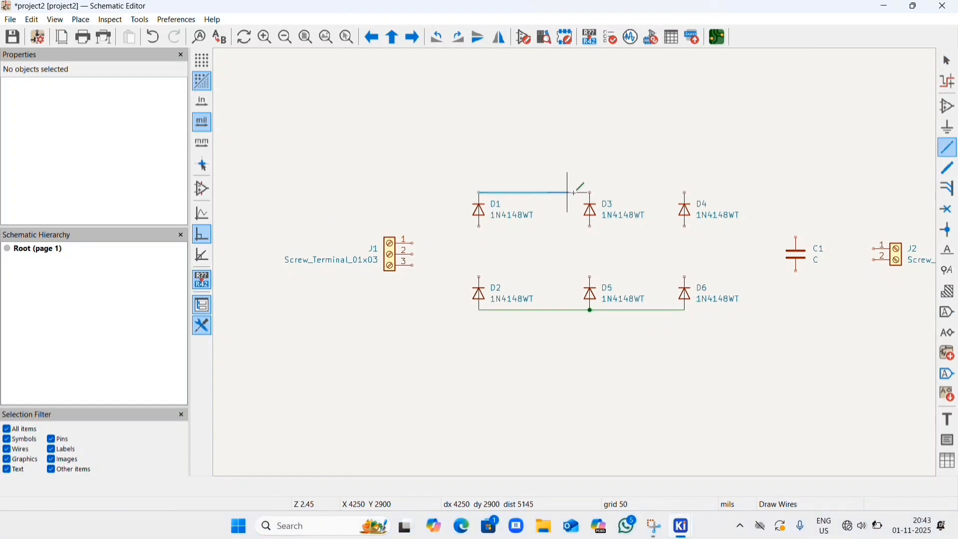
{"action": "left_click", "coordinate": [686, 193]}
{"action": "key", "text": "Escape"}
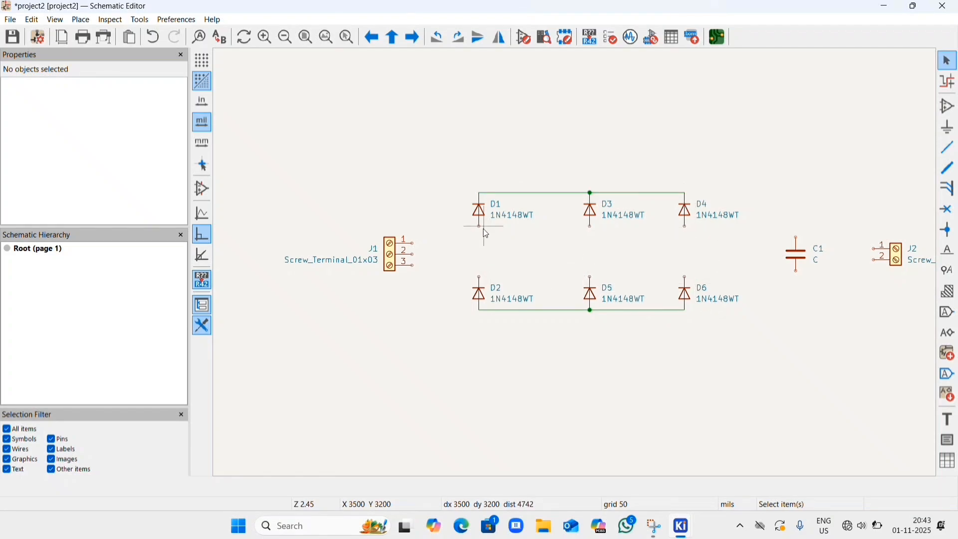
Wire each upper diode to the one below it: D1 to D2, D3 to D5 and D4 to D6.
{"action": "key", "text": "w"}
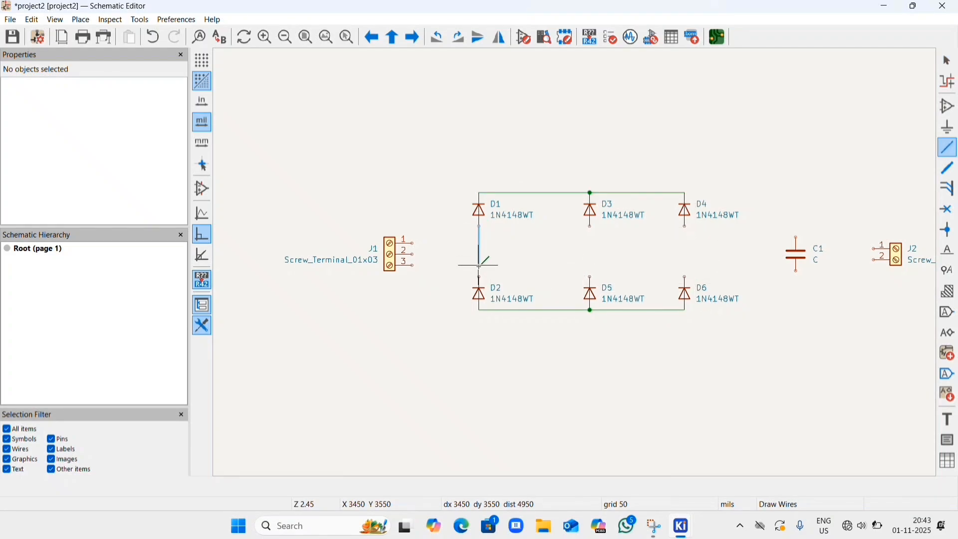
{"action": "key", "text": "Escape"}
{"action": "key", "text": "Escape"}
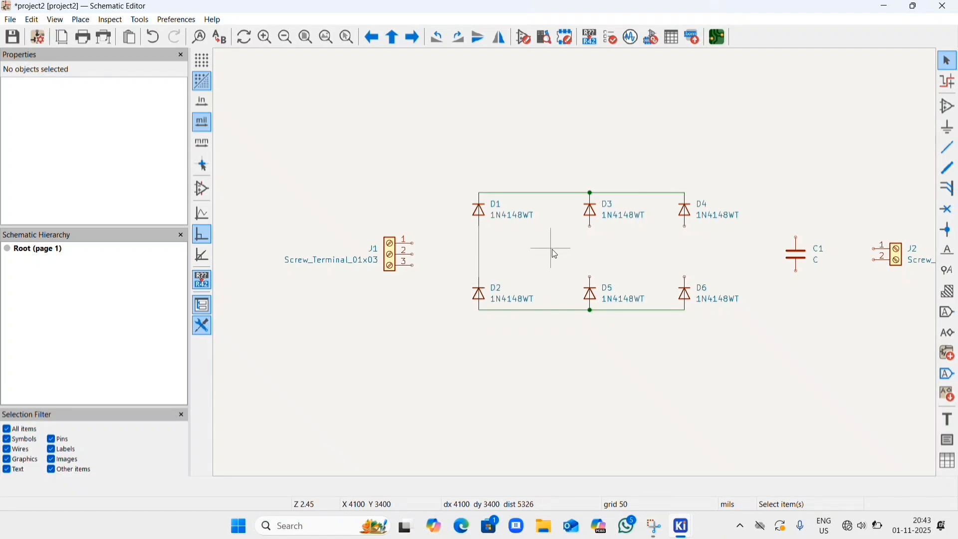
{"action": "key", "text": "w"}
{"action": "left_click", "coordinate": [590, 277]}
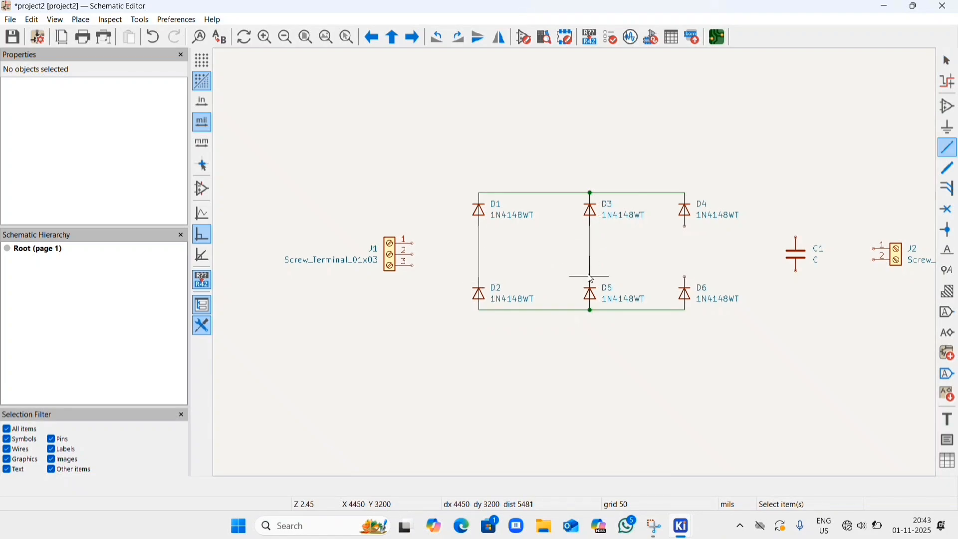
{"action": "key", "text": "Escape"}
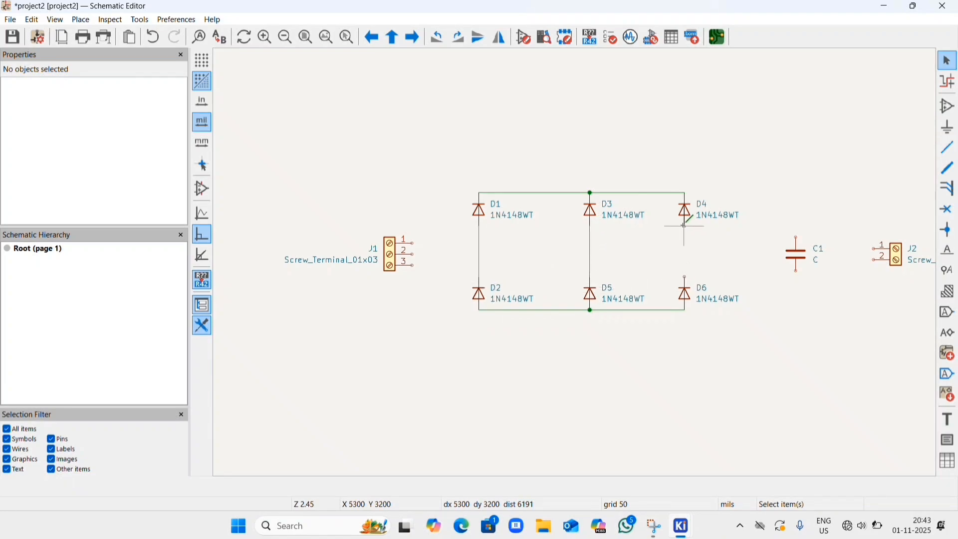
{"action": "key", "text": "w"}
{"action": "key", "text": "Escape"}
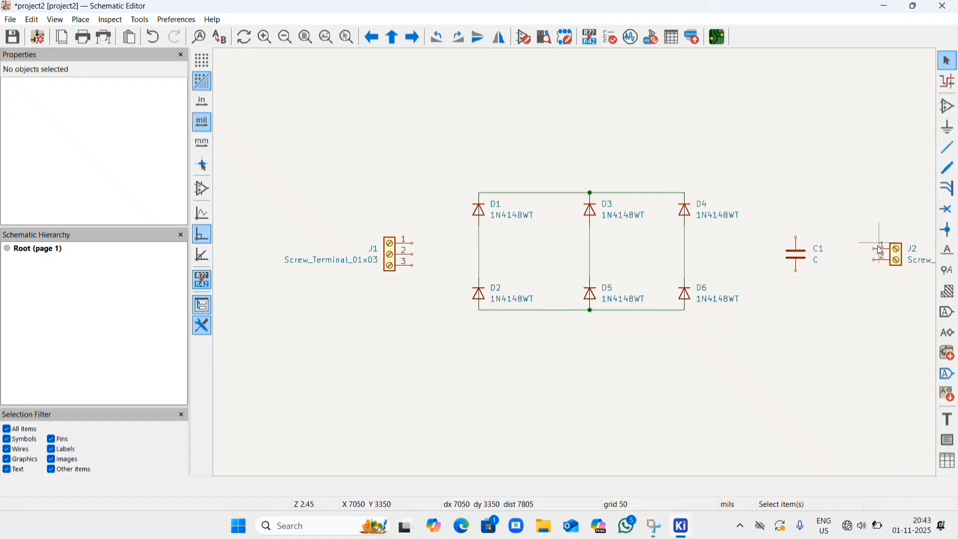
Wire J2 pin 1 to the upper rail at D4 and J2 pin 2 to the lower rail at D6.
{"action": "key", "text": "w"}
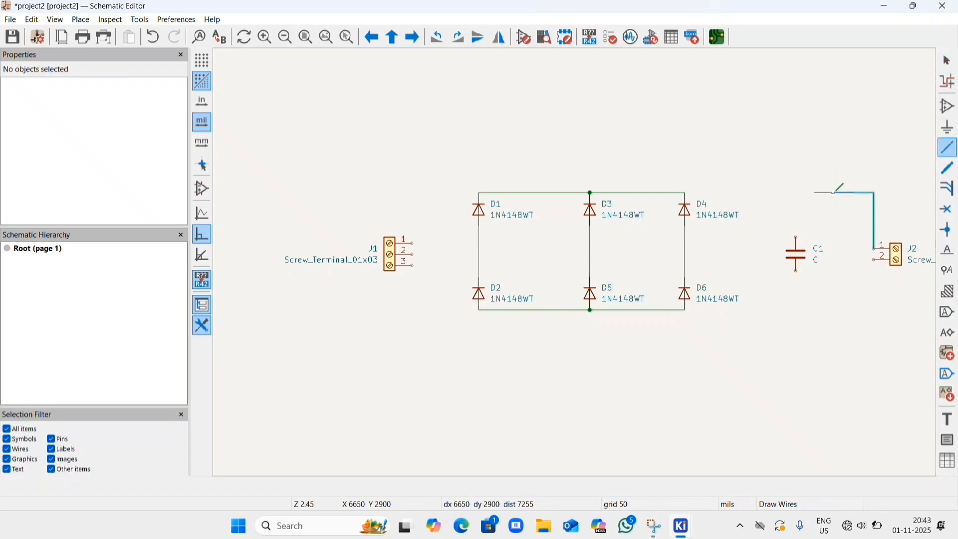
{"action": "left_click", "coordinate": [684, 192]}
{"action": "key", "text": "Escape"}
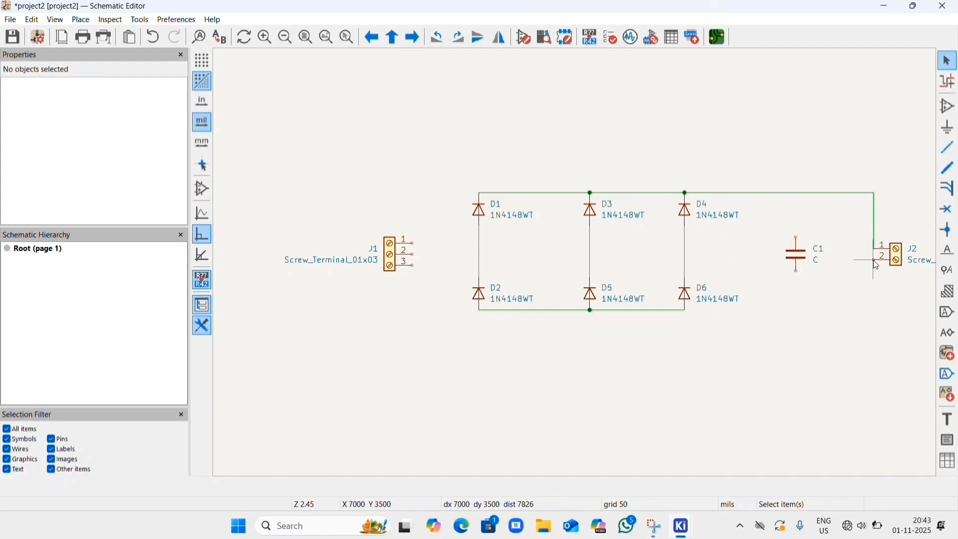
{"action": "key", "text": "w"}
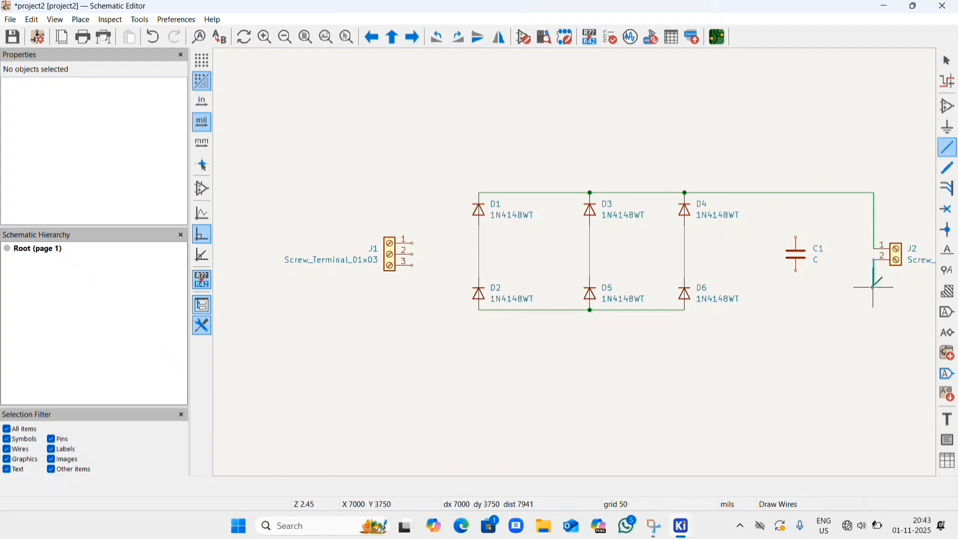
{"action": "left_click", "coordinate": [686, 310]}
{"action": "key", "text": "Escape"}
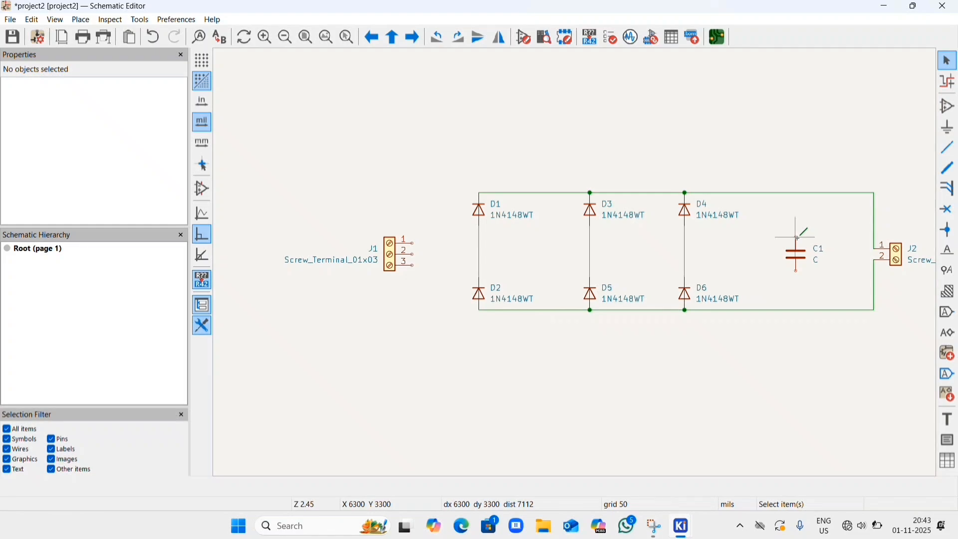
Wire capacitor C1 between the rails, its upper pin to the upper rail and its lower pin to the lower rail.
{"action": "key", "text": "w"}
{"action": "left_click", "coordinate": [796, 192]}
{"action": "key", "text": "Escape"}
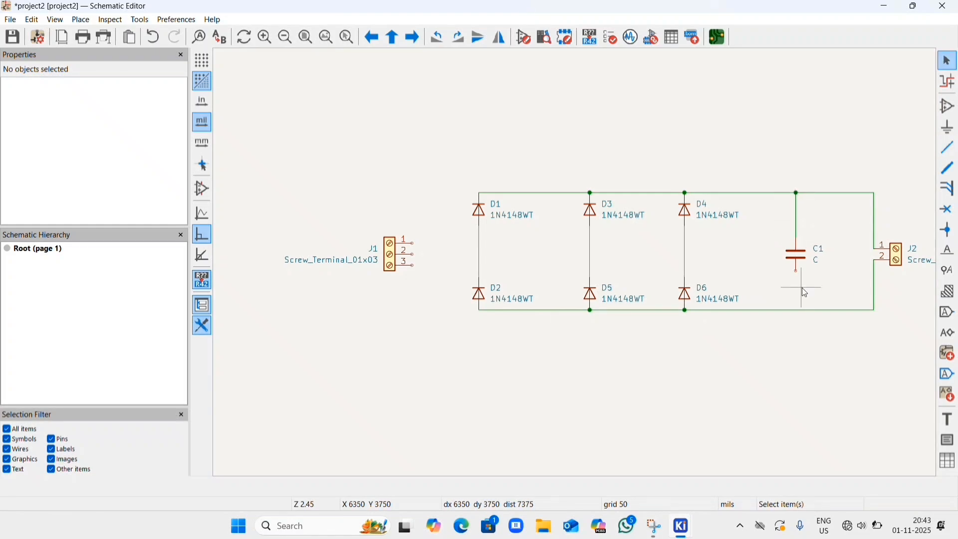
{"action": "key", "text": "w"}
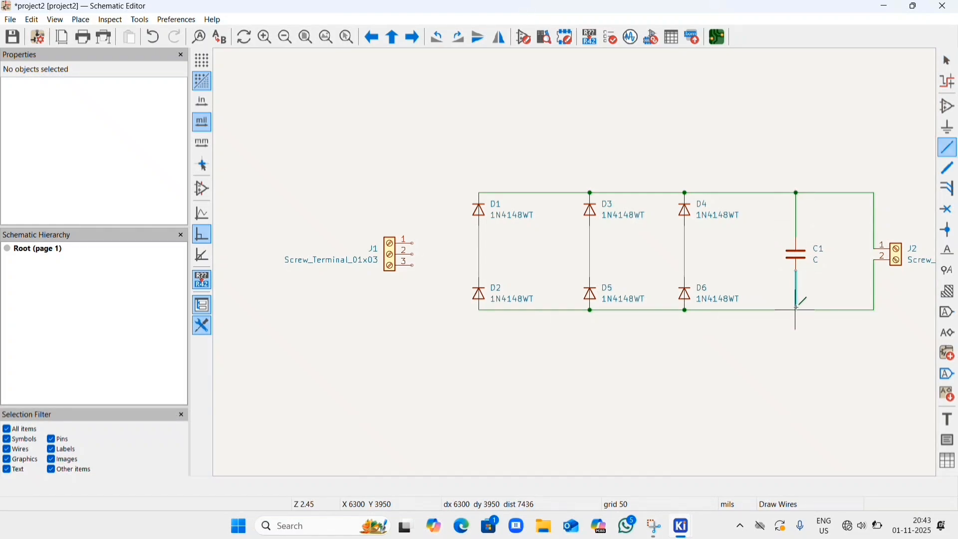
{"action": "left_click", "coordinate": [797, 310]}
{"action": "key", "text": "Escape"}
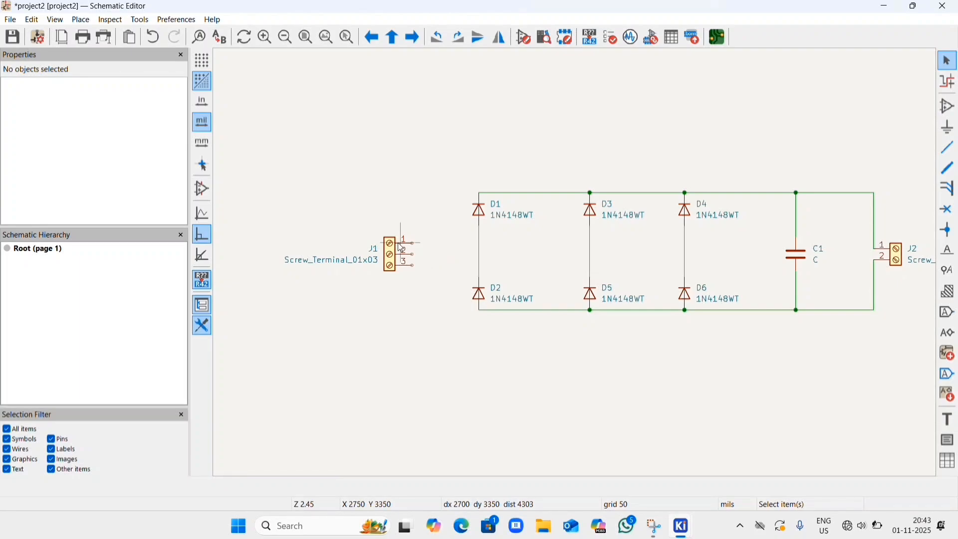
Wire J1 pin 1 to the D1–D2 connection, pin 2 to the D3–D5 connection and pin 3 to the D4–D6 connection.
{"action": "key", "text": "w"}
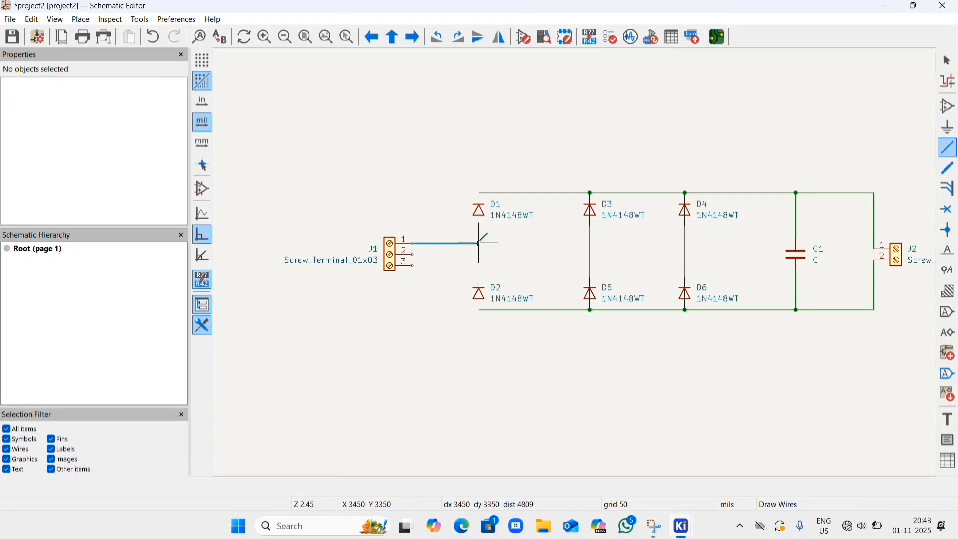
{"action": "left_click", "coordinate": [481, 243]}
{"action": "key", "text": "Escape"}
{"action": "key", "text": "w"}
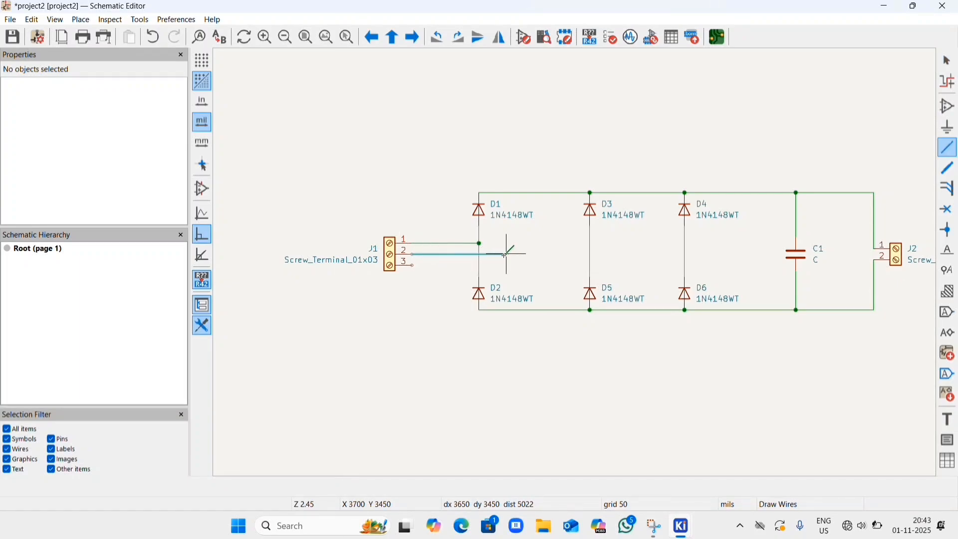
{"action": "left_click", "coordinate": [590, 255]}
{"action": "key", "text": "Escape"}
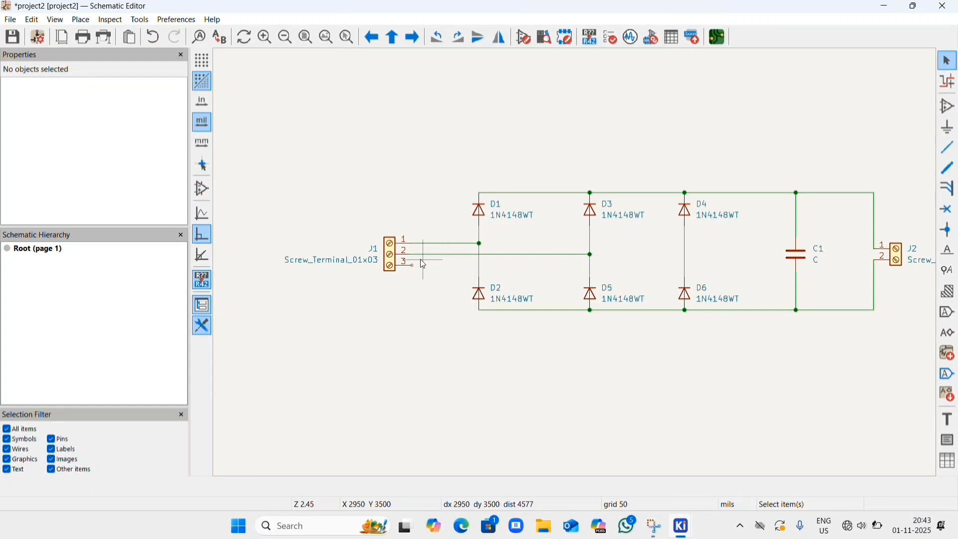
{"action": "key", "text": "w"}
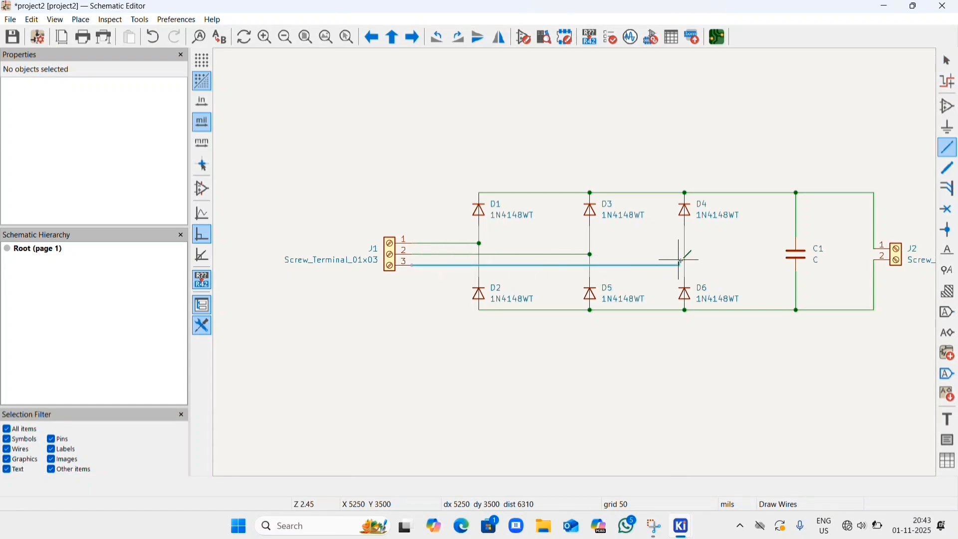
{"action": "left_click", "coordinate": [685, 265]}
{"action": "key", "text": "Escape"}
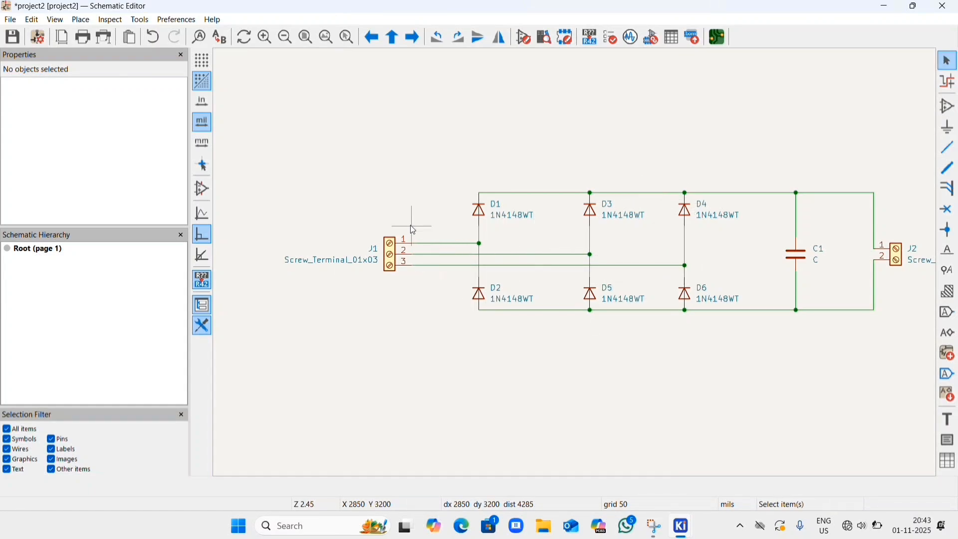
{"action": "scroll", "coordinate": [647, 371], "scroll_direction": "down", "scroll_amount": 2}
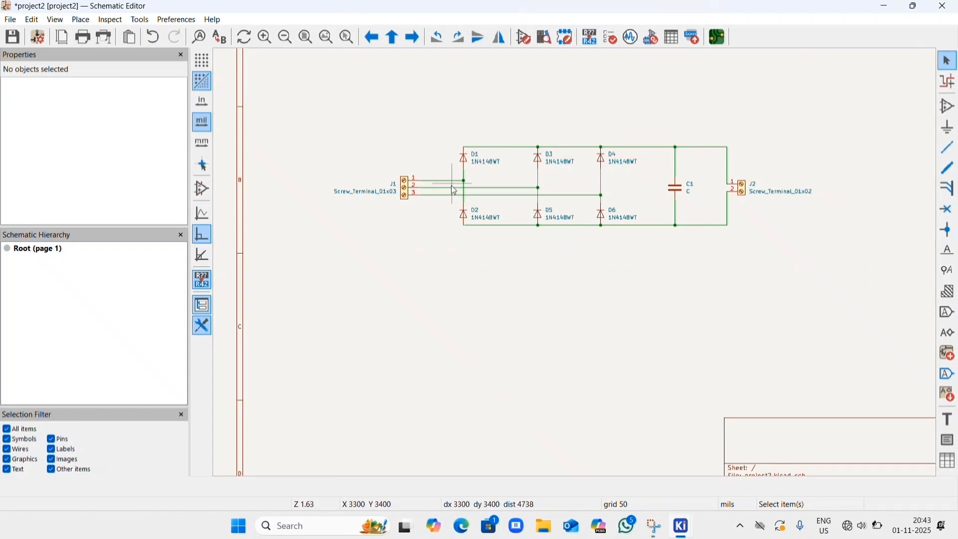
{"action": "middle_click_drag", "start_coordinate": [501, 247], "coordinate": [496, 344]}
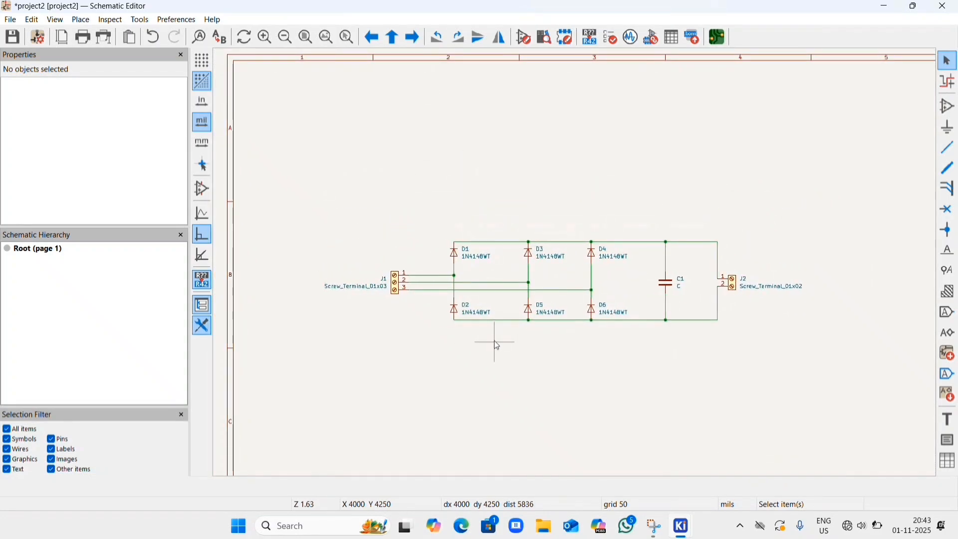
{"action": "scroll", "coordinate": [493, 340], "scroll_direction": "up", "scroll_amount": 2}
{"action": "middle_click_drag", "start_coordinate": [605, 261], "coordinate": [498, 358]}
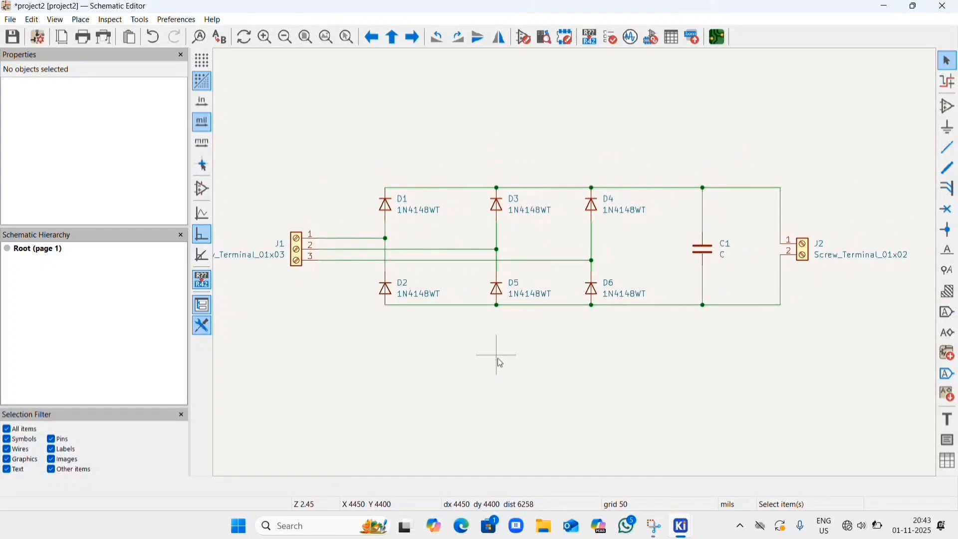
{"action": "left_click_drag", "start_coordinate": [268, 148], "coordinate": [913, 410]}
{"action": "left_click", "coordinate": [781, 388]}
Run the electrical rules check on the completed schematic, showing errors and warnings, and close the checker.
{"action": "left_click", "coordinate": [609, 40]}
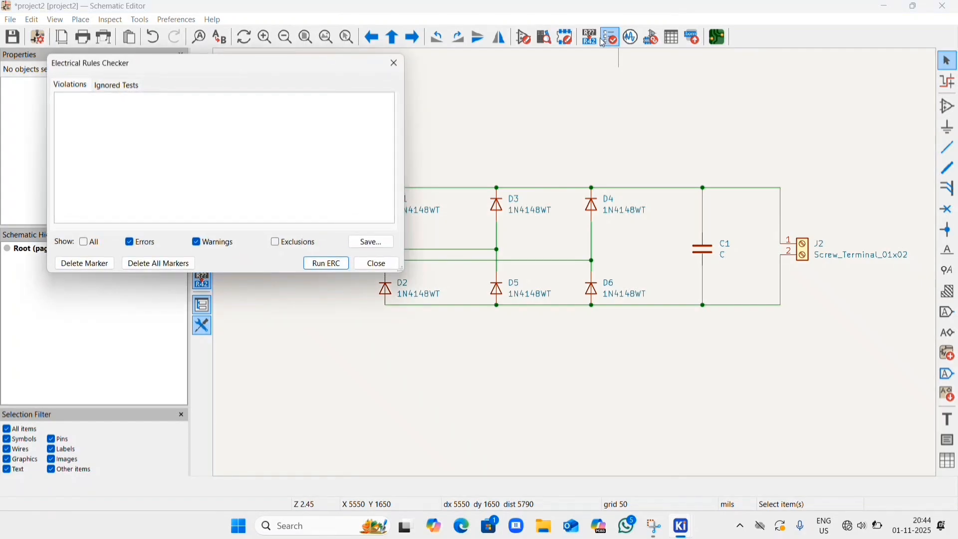
{"action": "left_click", "coordinate": [326, 265]}
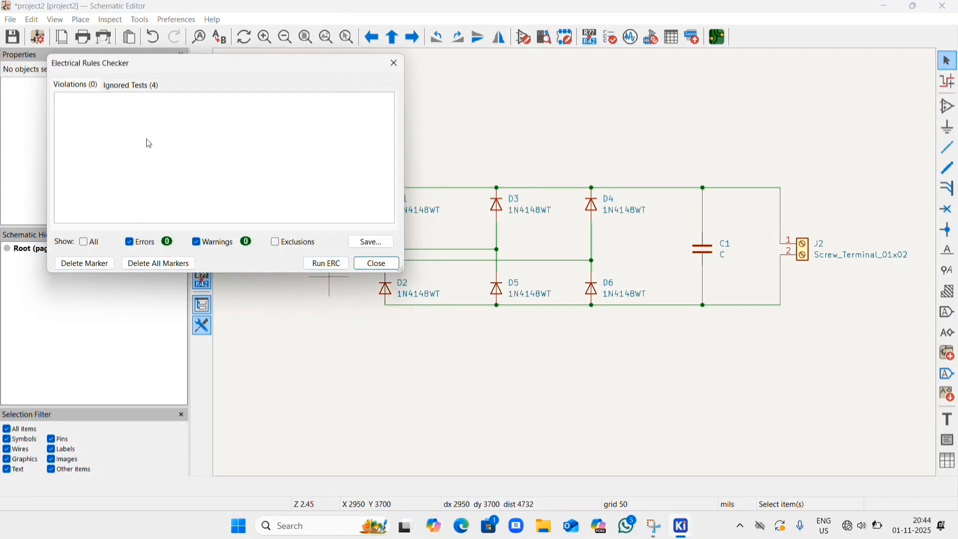
{"action": "left_click", "coordinate": [377, 264]}
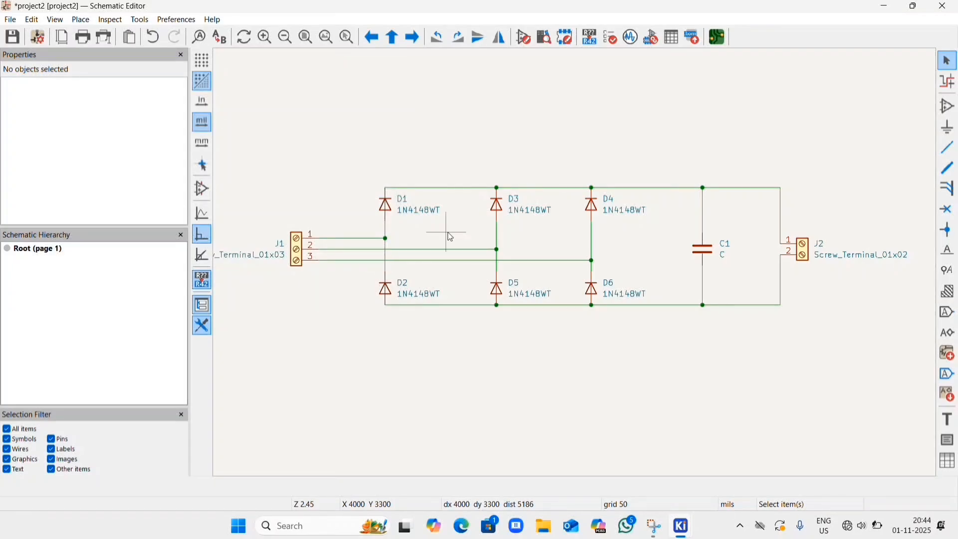